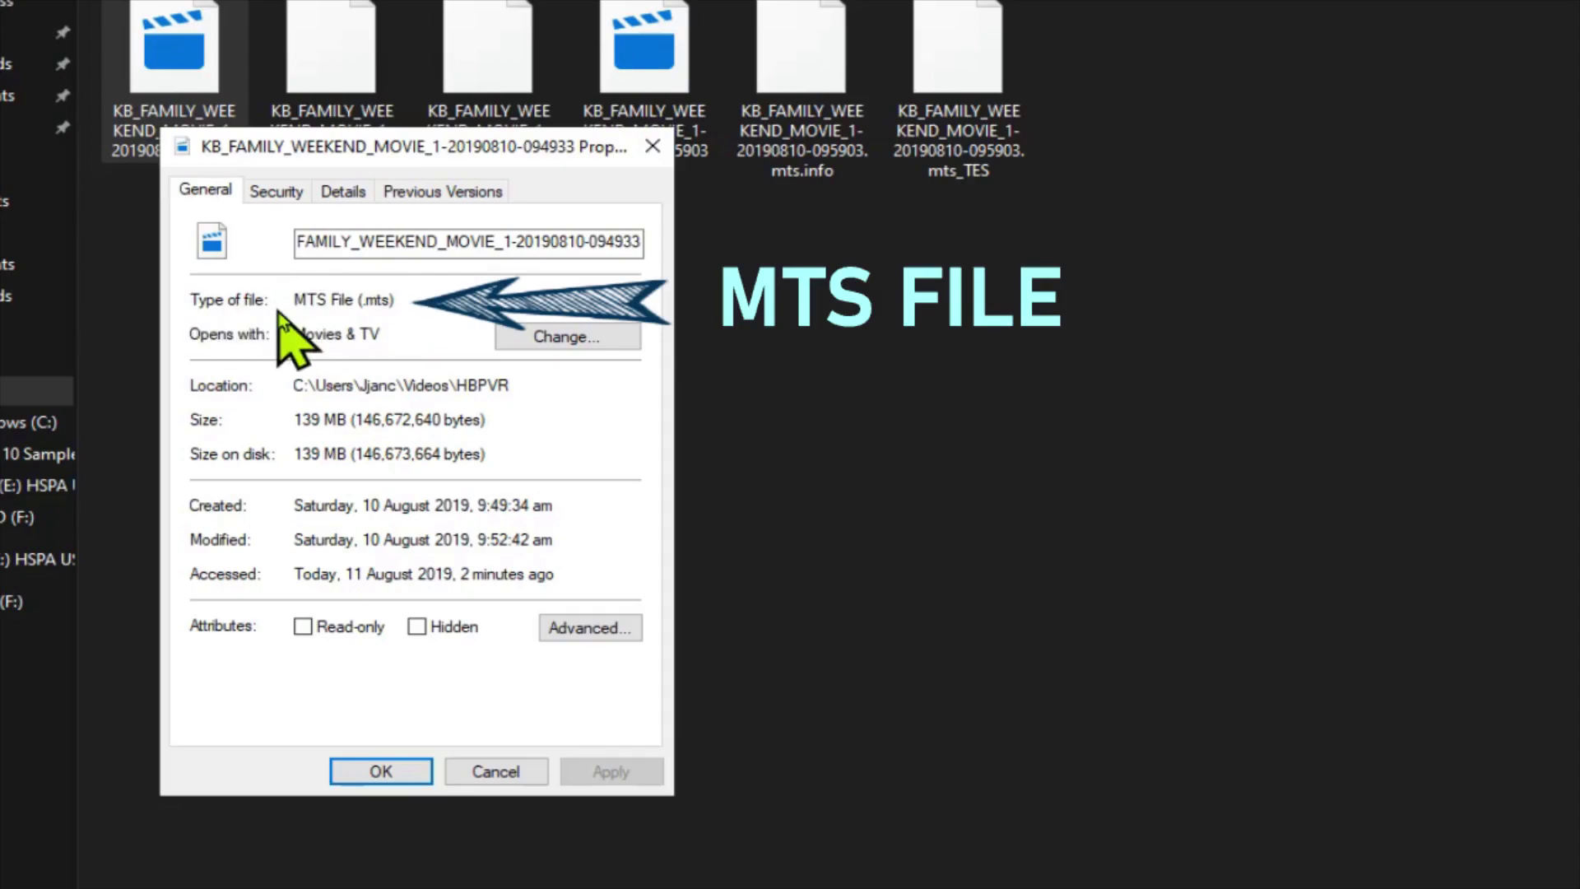
left_click(652, 146)
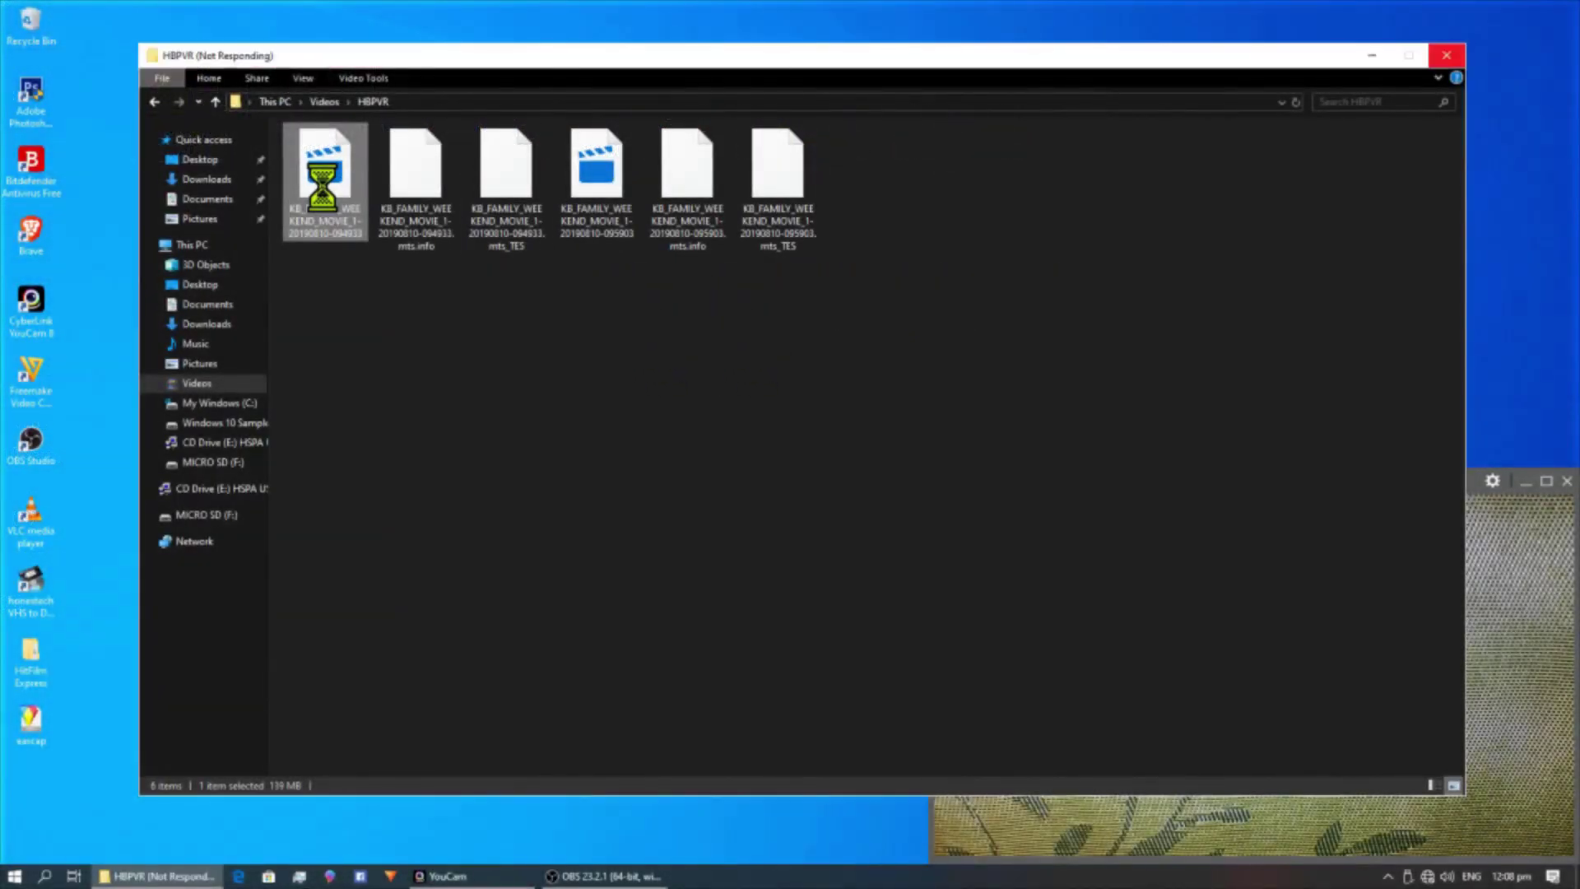
right_click(323, 188)
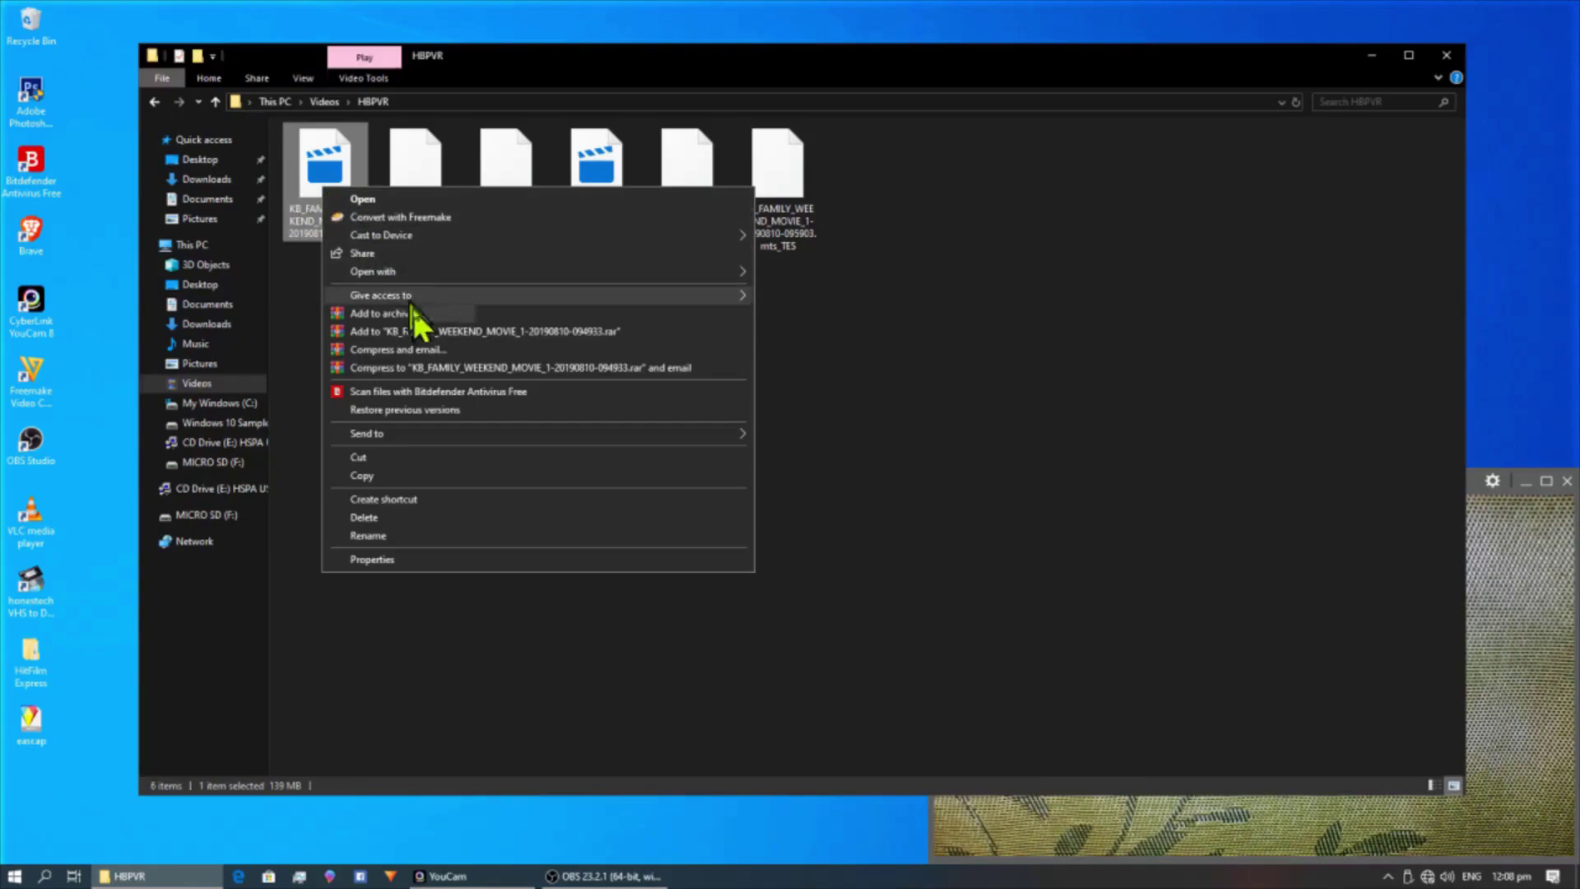
left_click(423, 201)
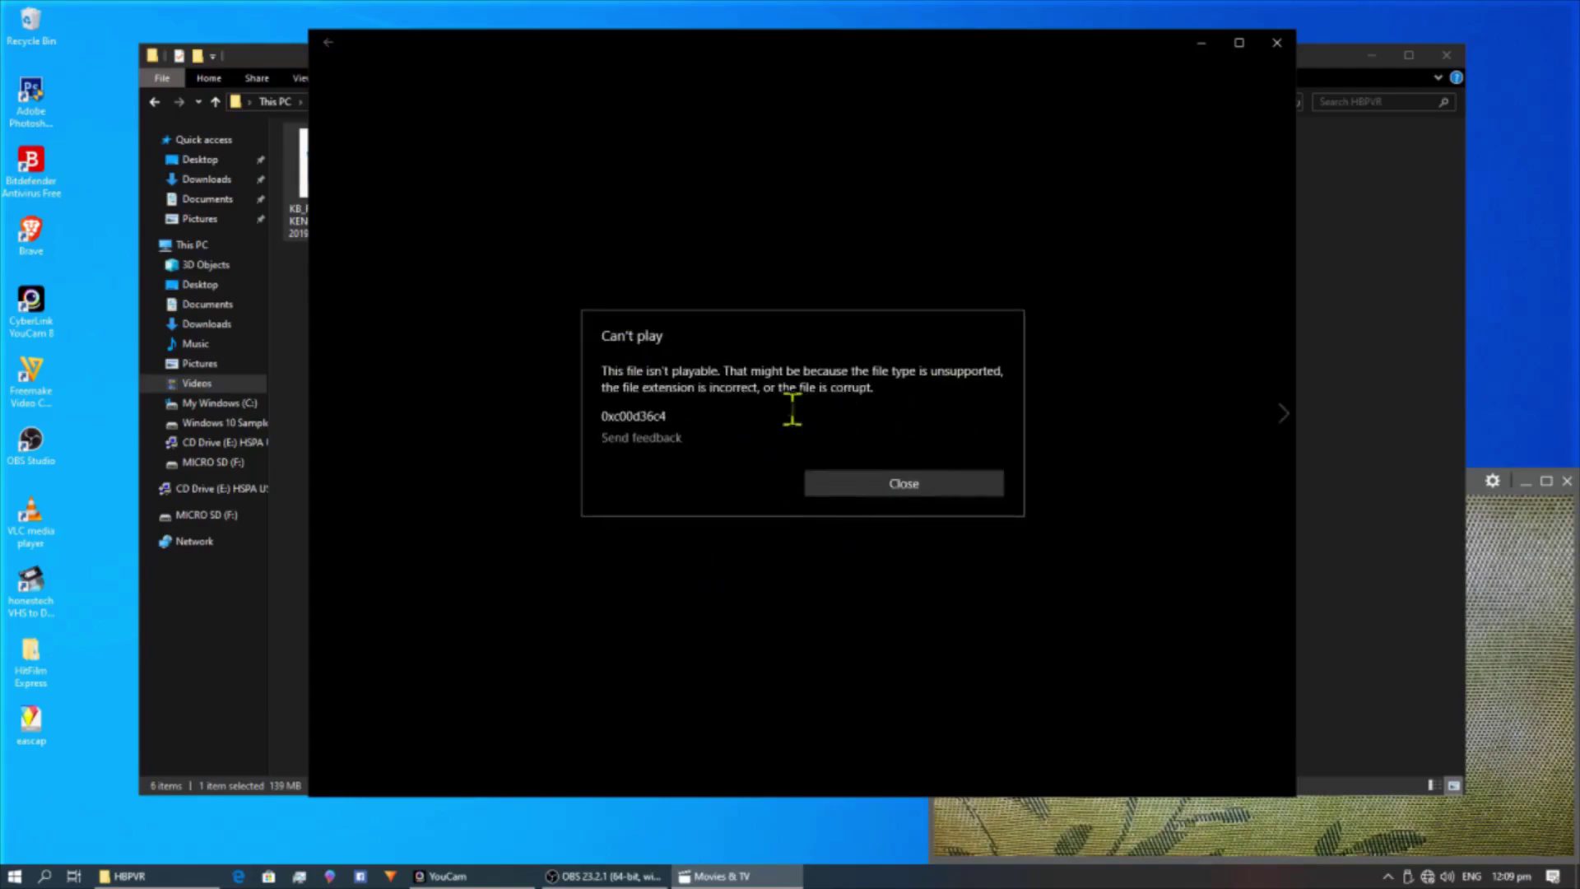
left_click(894, 494)
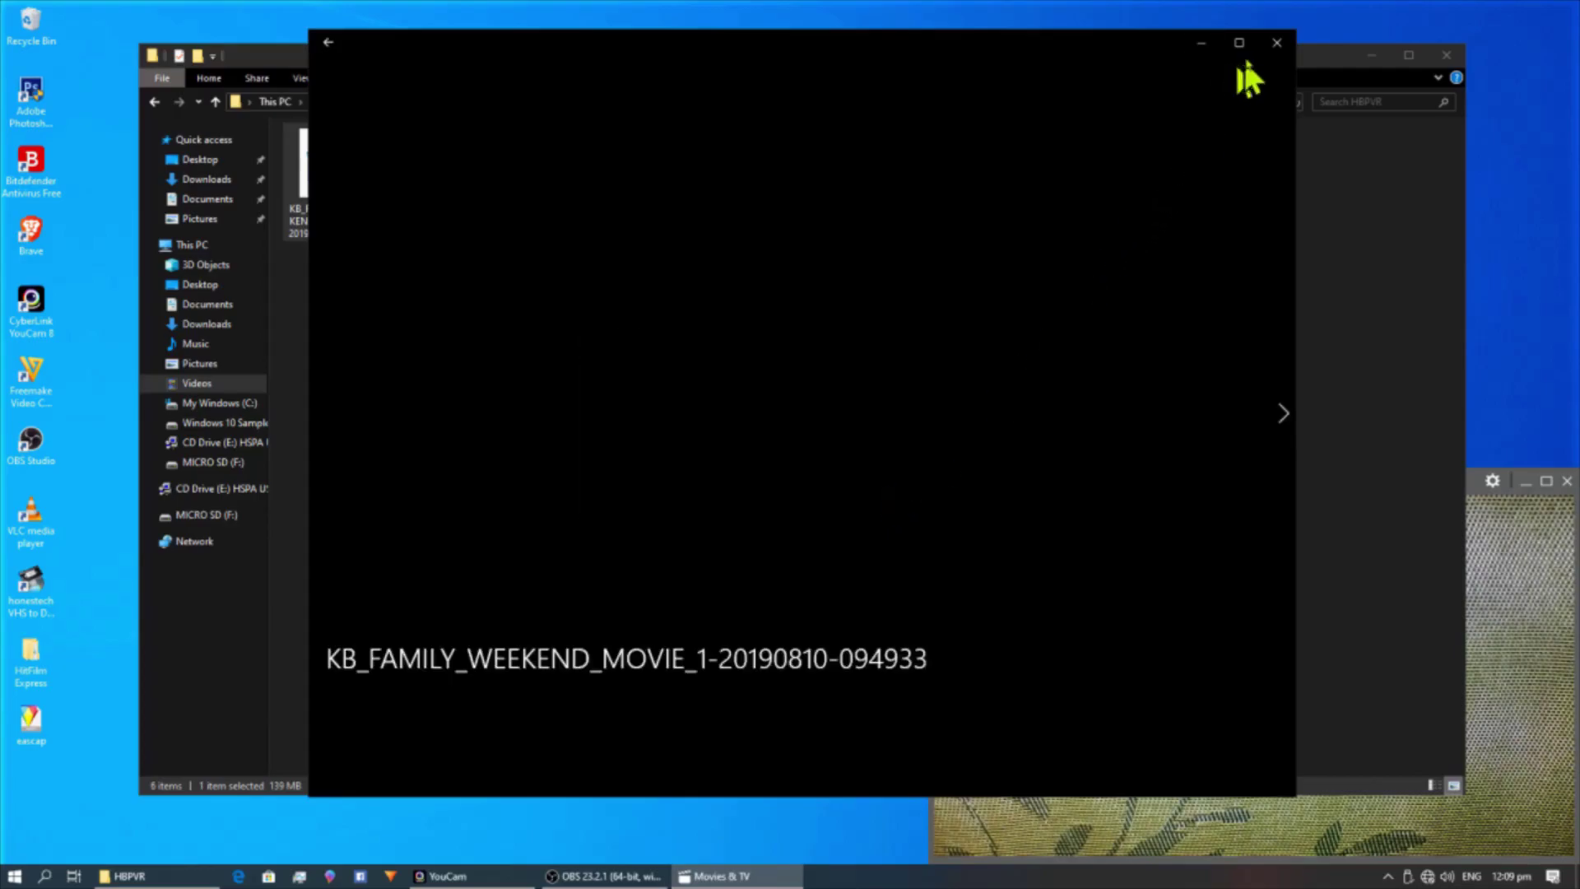
left_click(1276, 42)
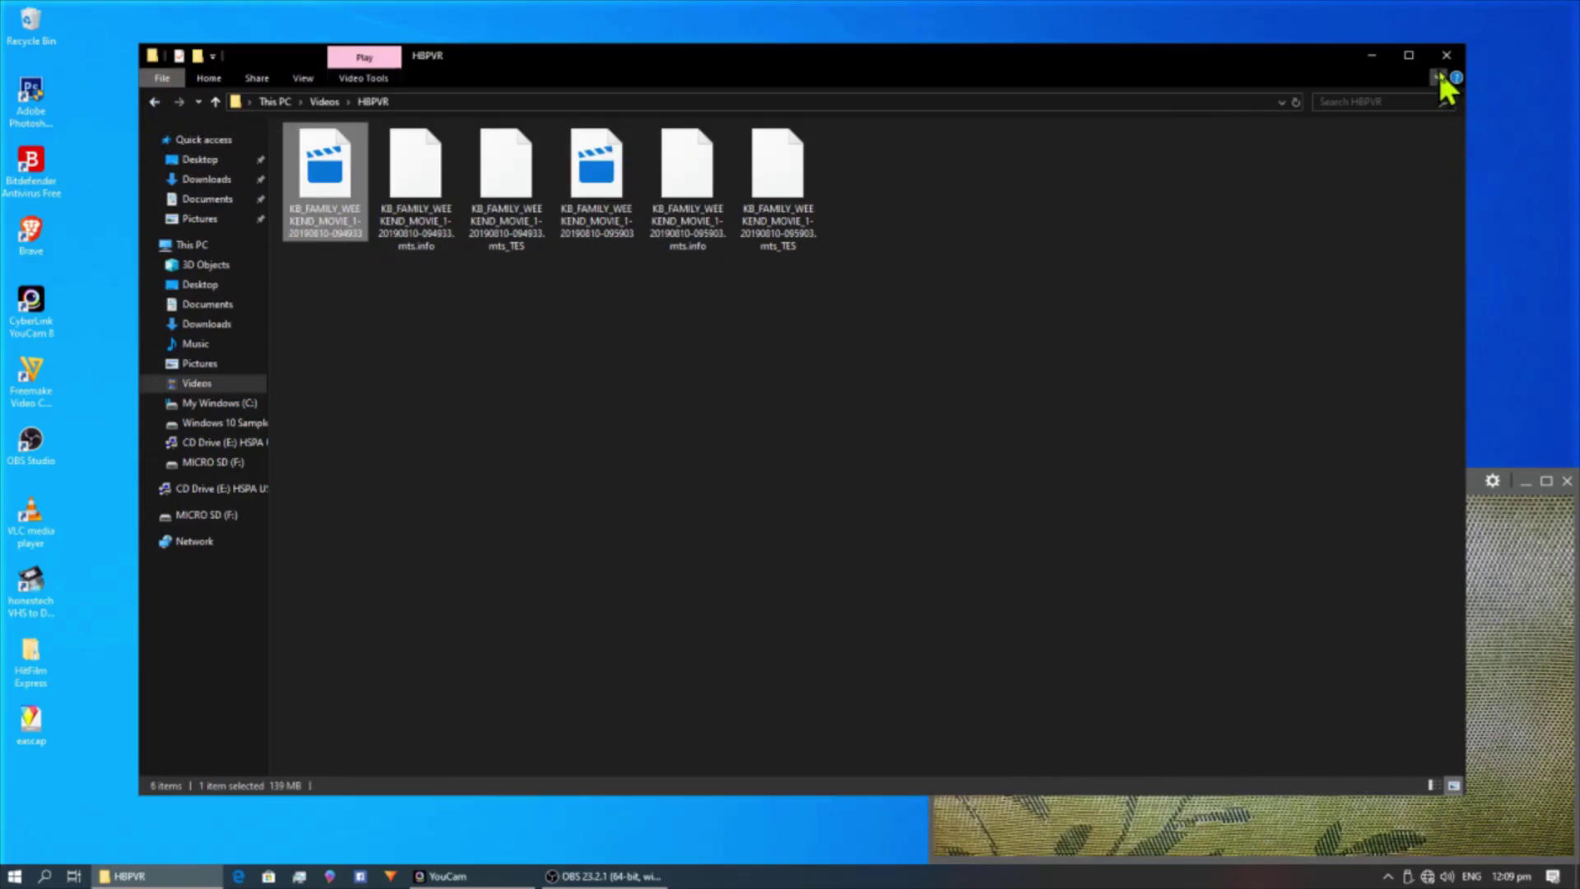
- Move the HBPVR folder from Videos to the MICRO SD (F:) drive
left_click_drag(606, 65, 588, 57)
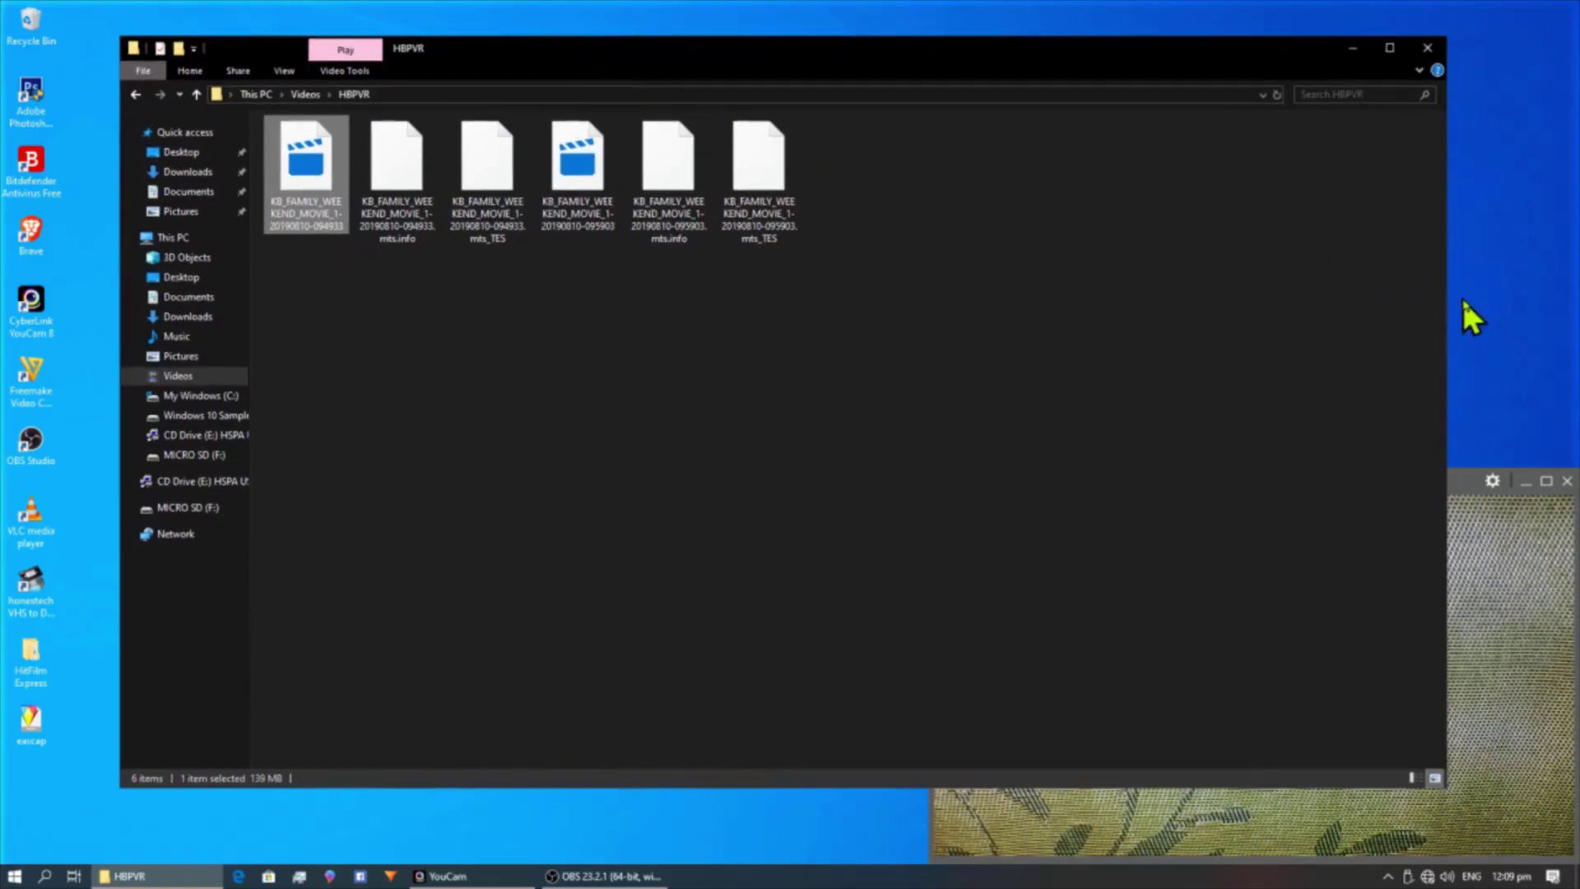
left_click_drag(1452, 293, 891, 349)
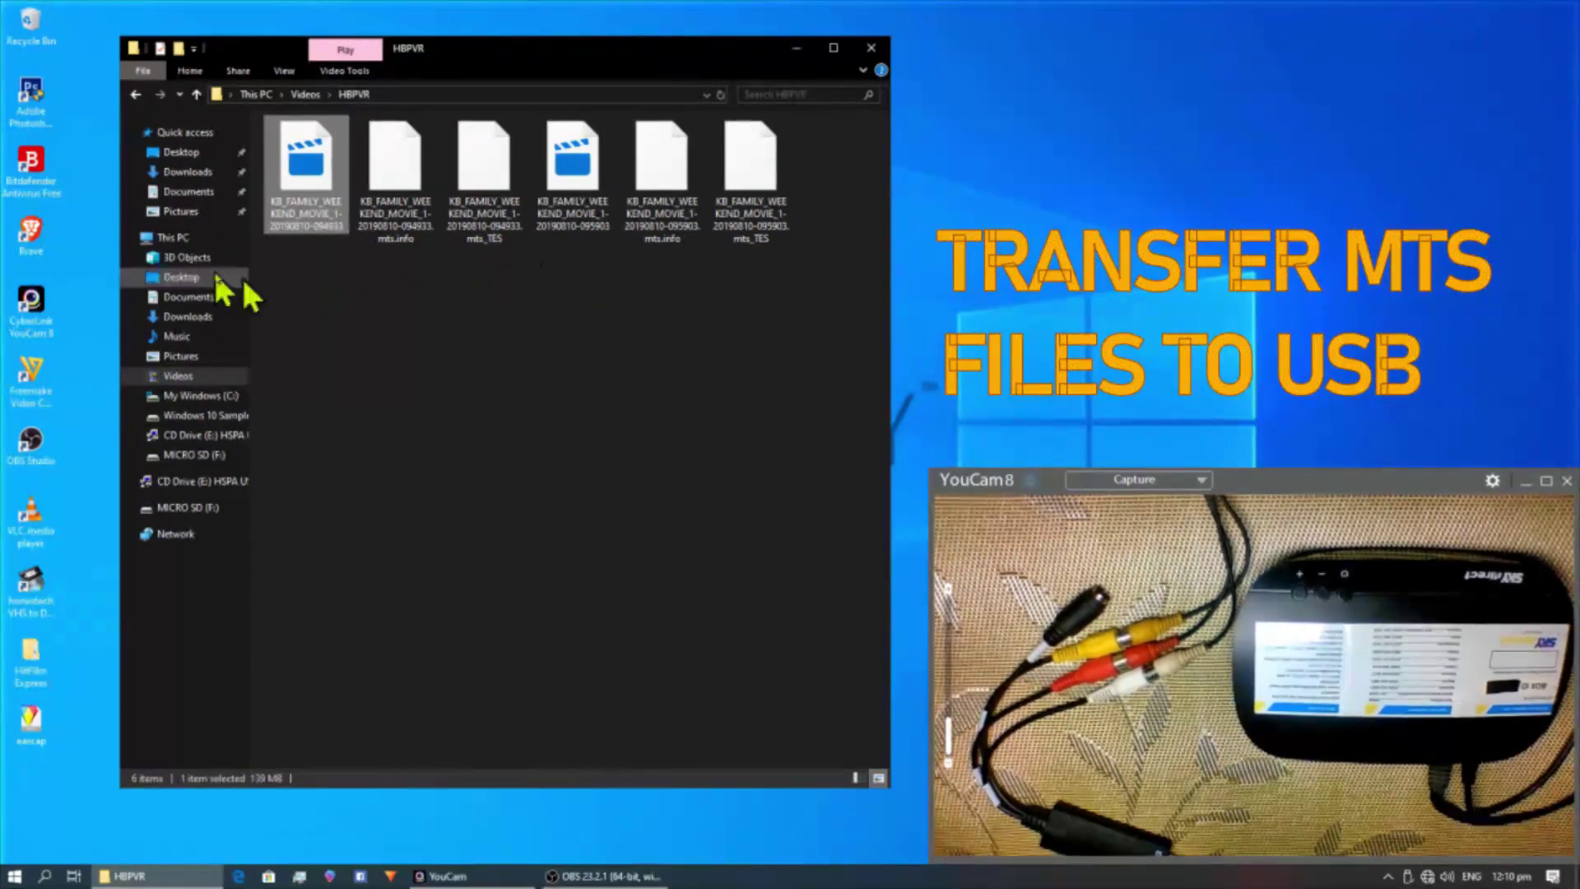
left_click(132, 93)
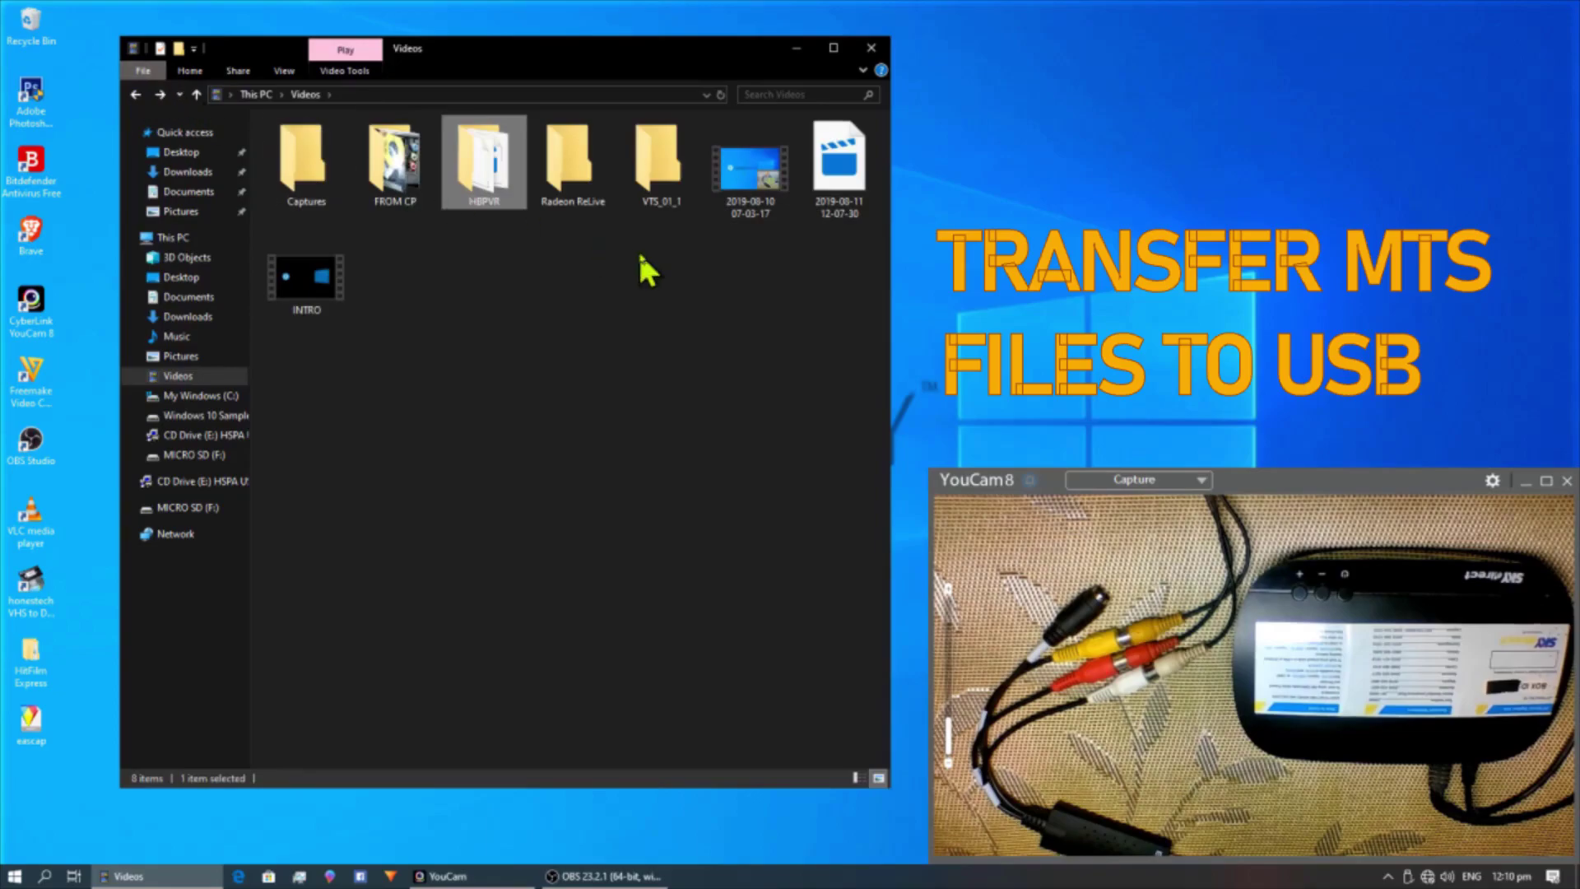
right_click(476, 169)
left_click(467, 169)
left_click(206, 71)
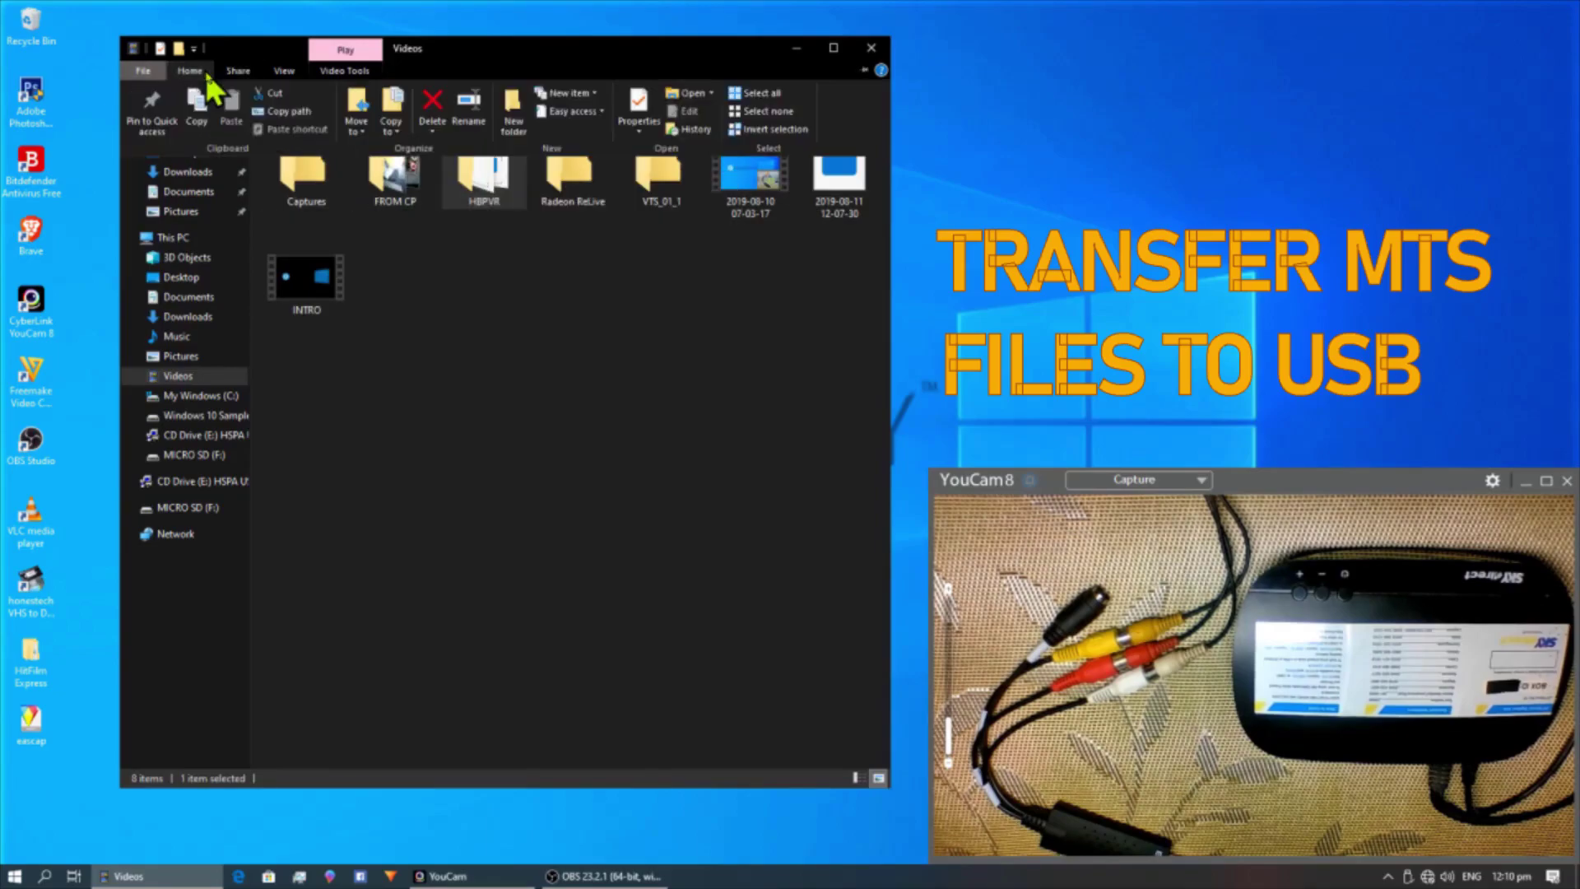
left_click(362, 130)
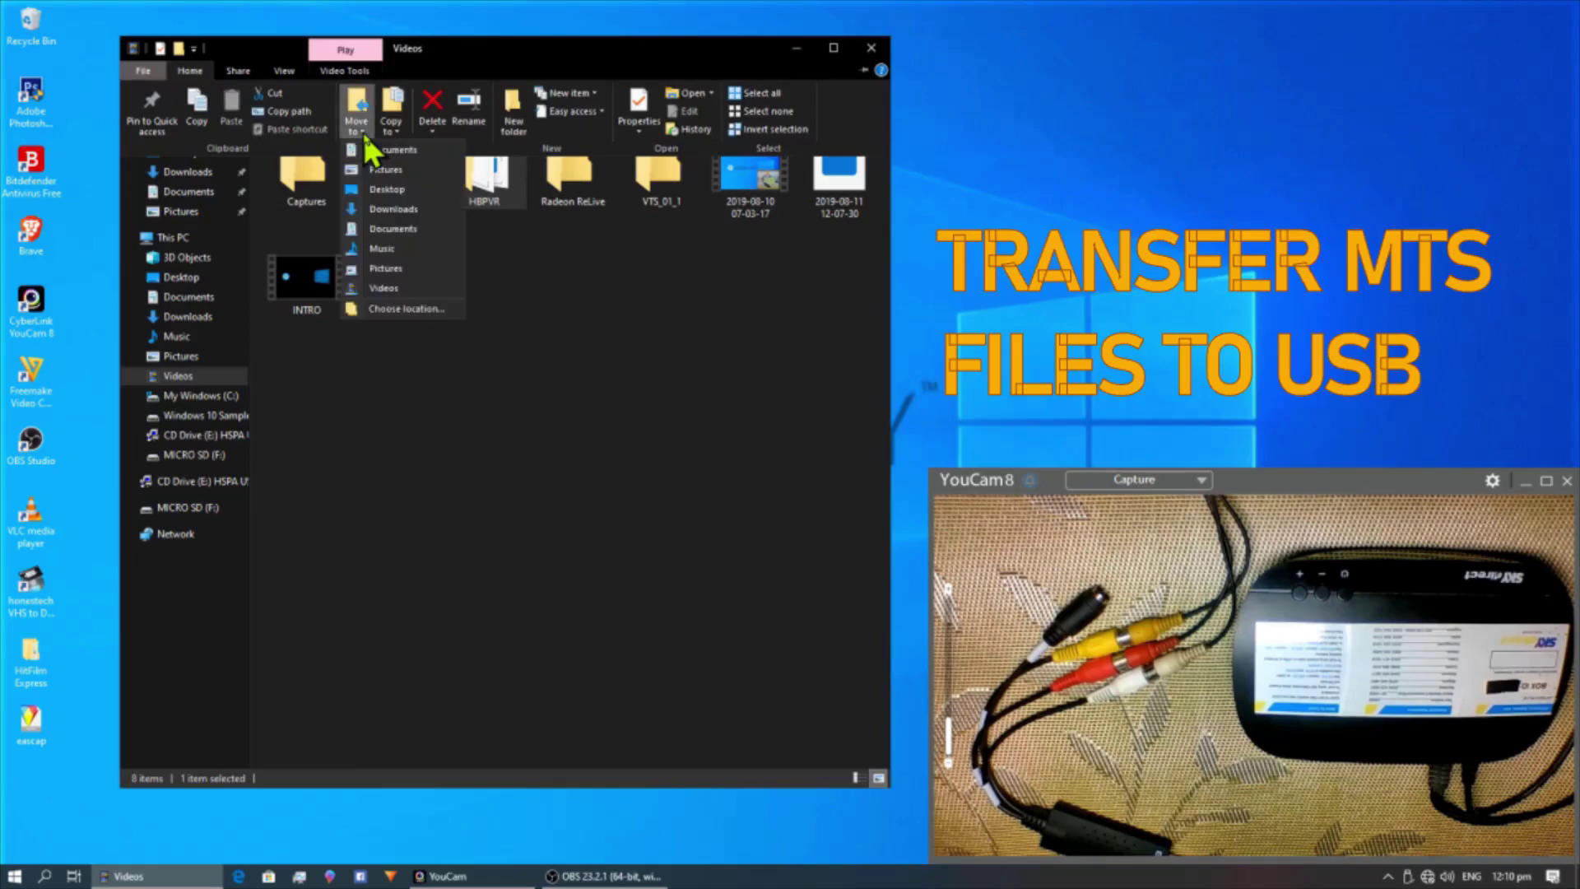
left_click(404, 307)
left_click_drag(903, 441, 902, 504)
left_click(757, 461)
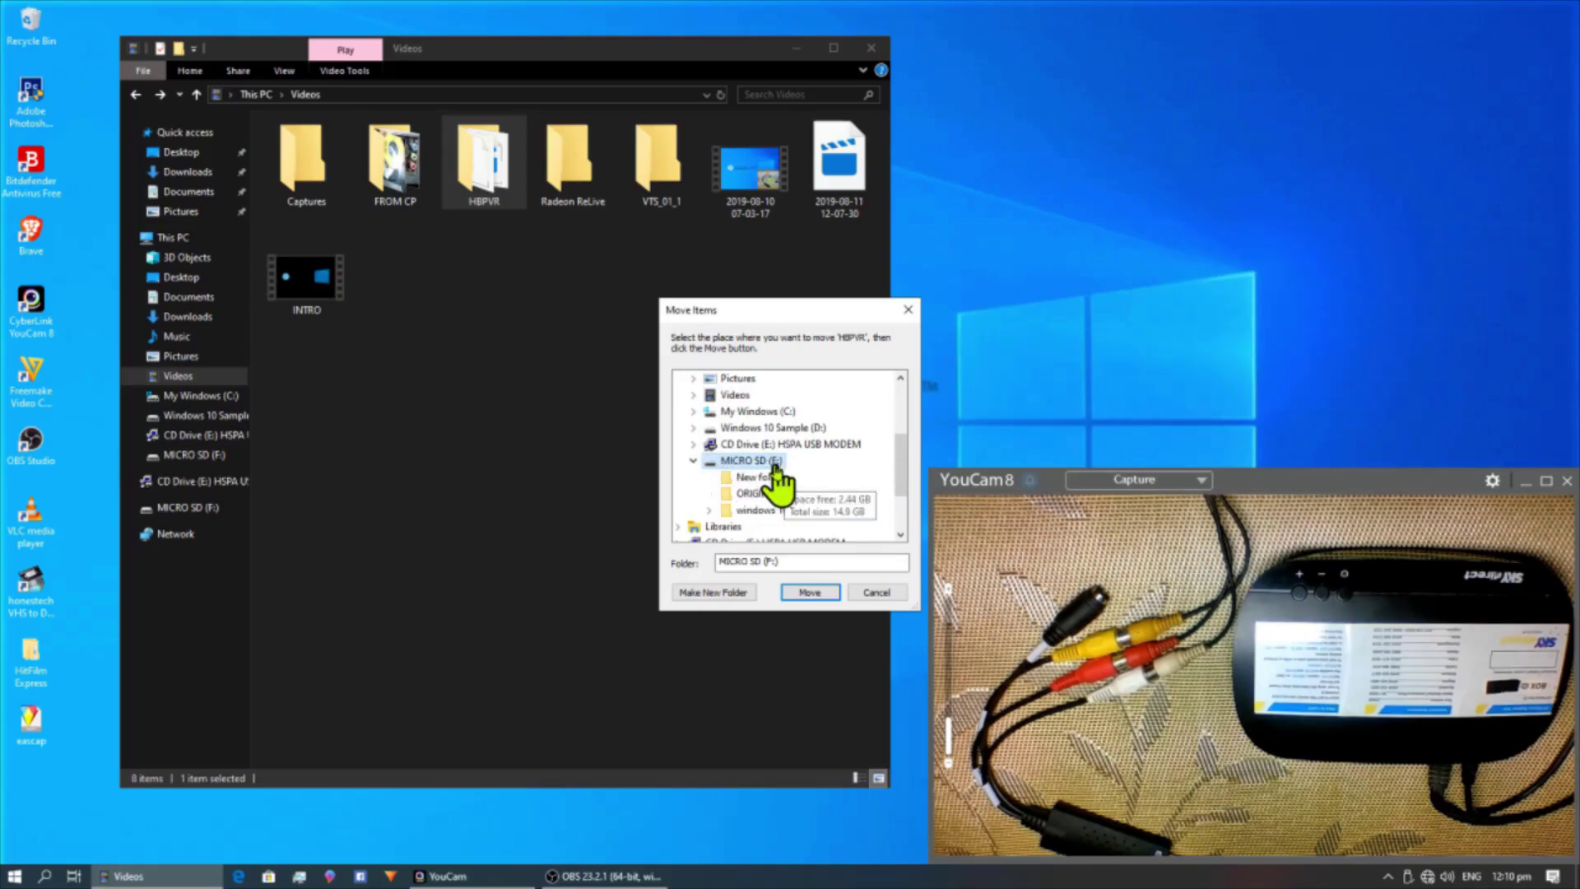
left_click(807, 592)
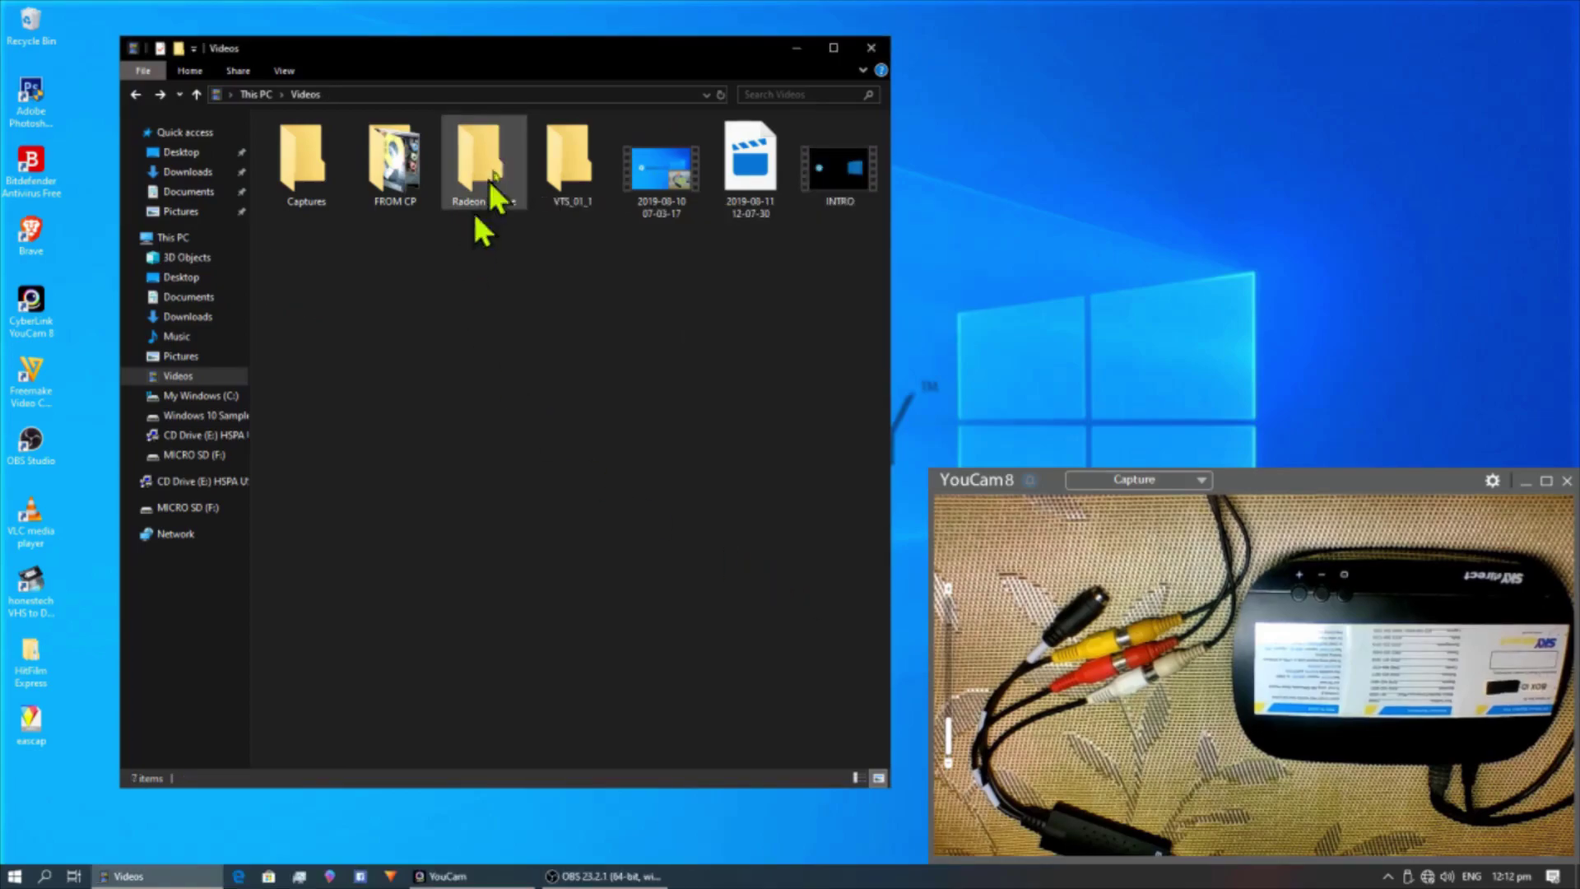
- Check the contents of the HBPVR folder on the MICRO SD (F:) drive and close the file window
left_click(202, 508)
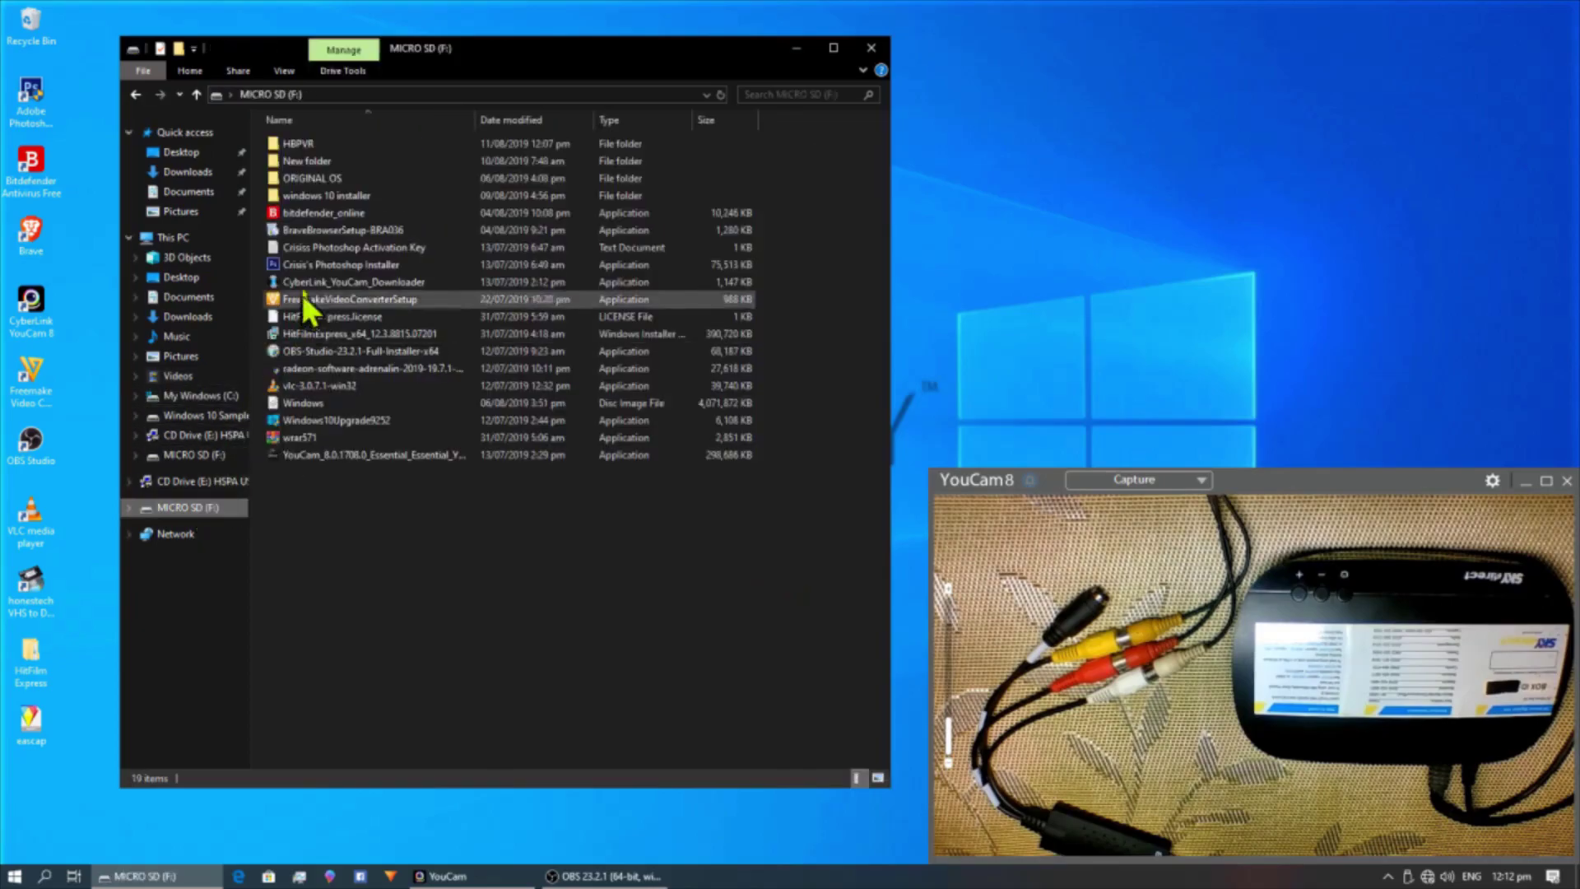
double_click(305, 143)
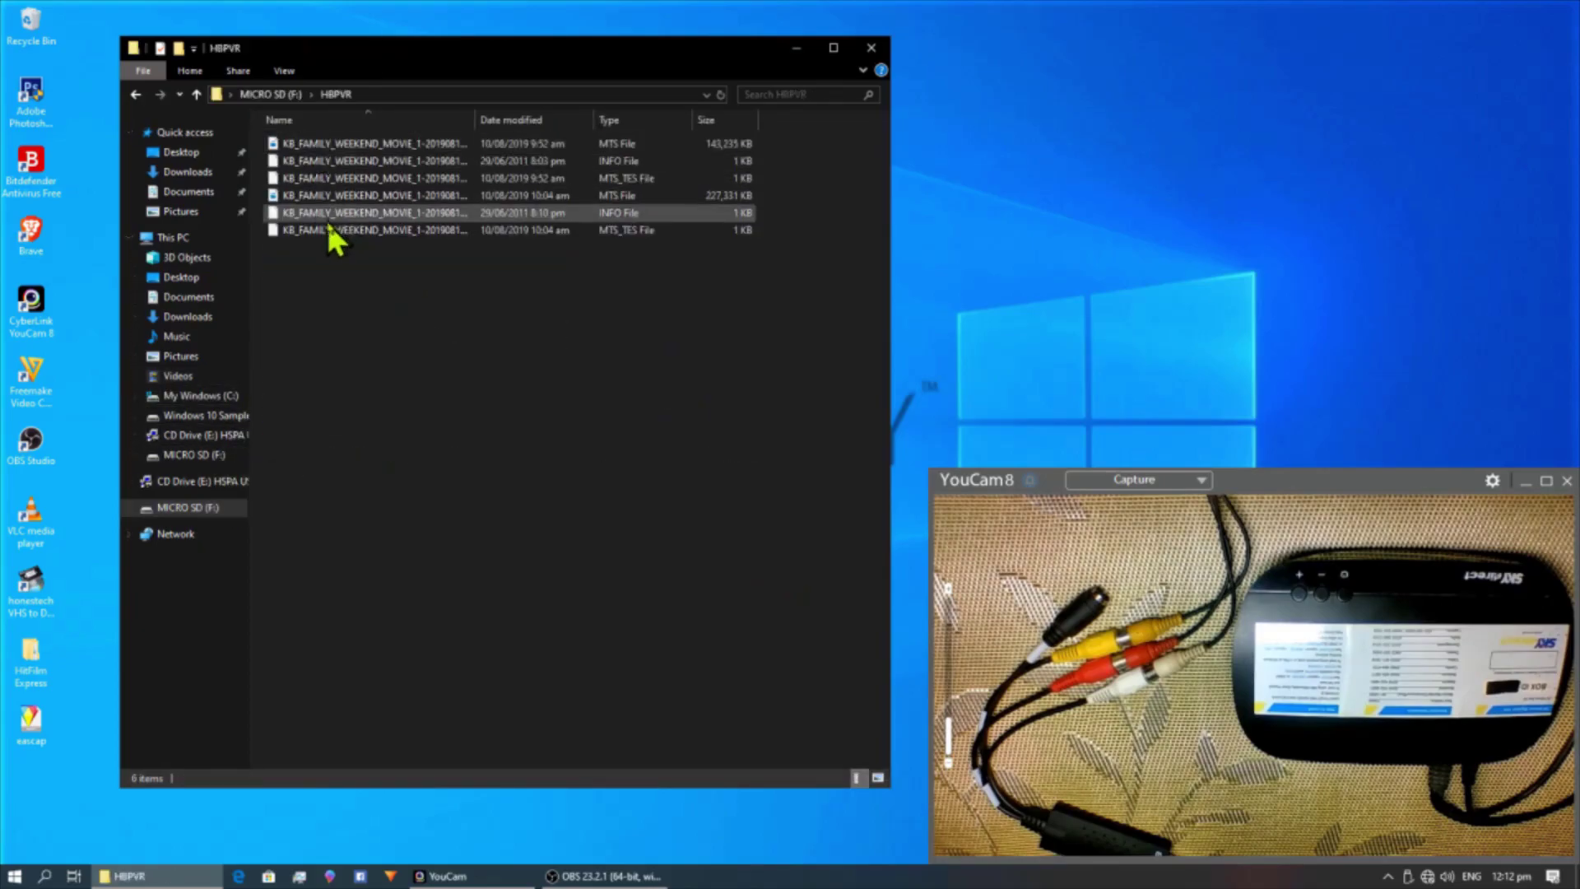
left_click(872, 49)
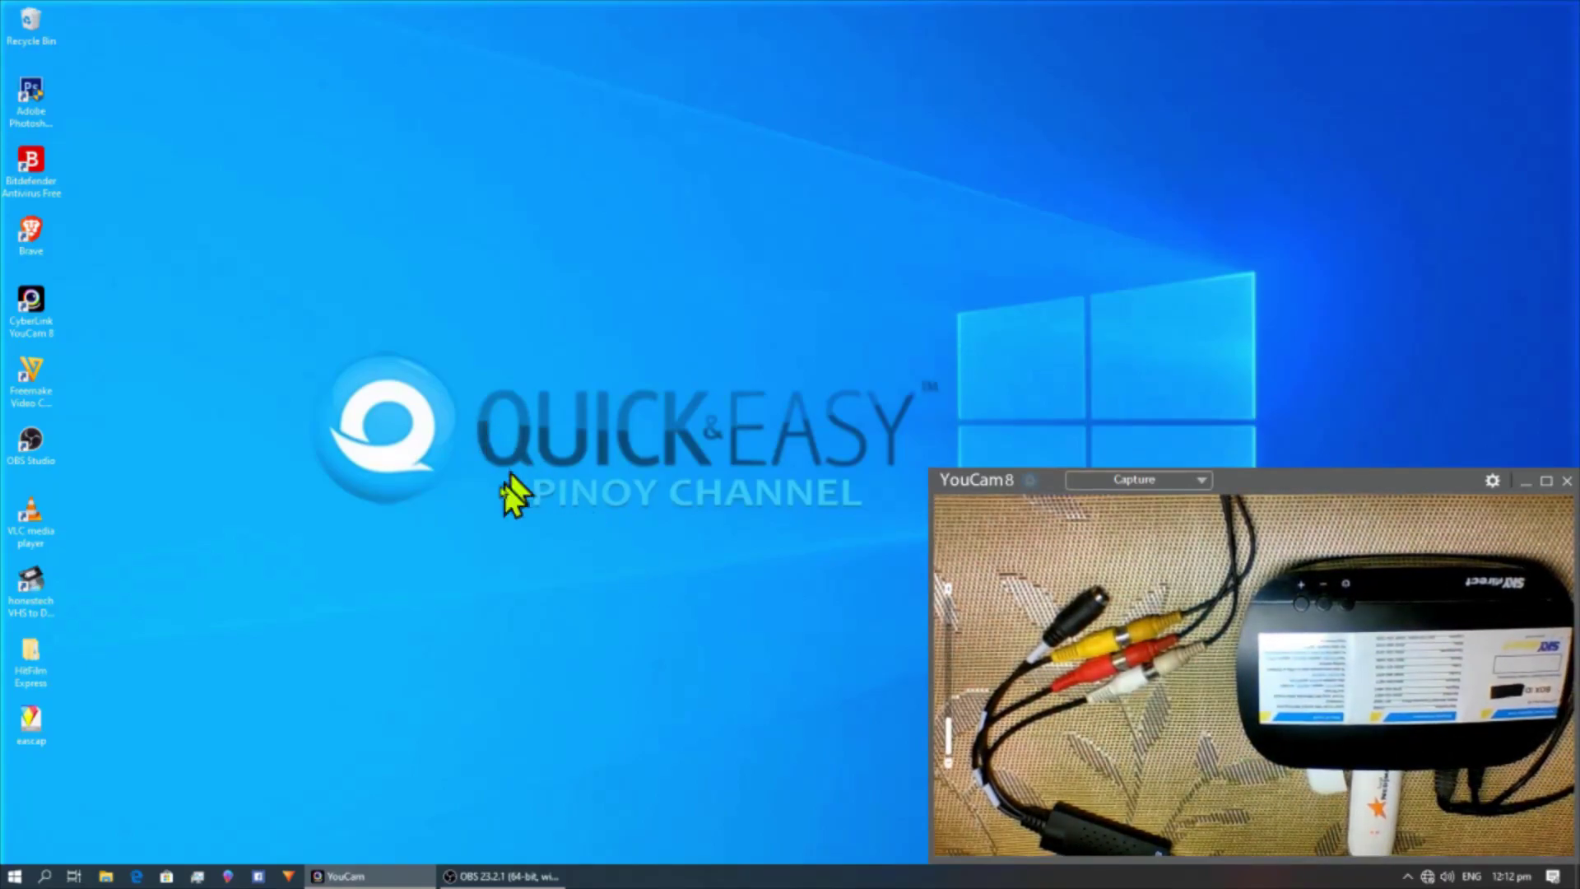
- Launch honestech VHS to DVD and check the available video devices in the capture options
double_click(50, 613)
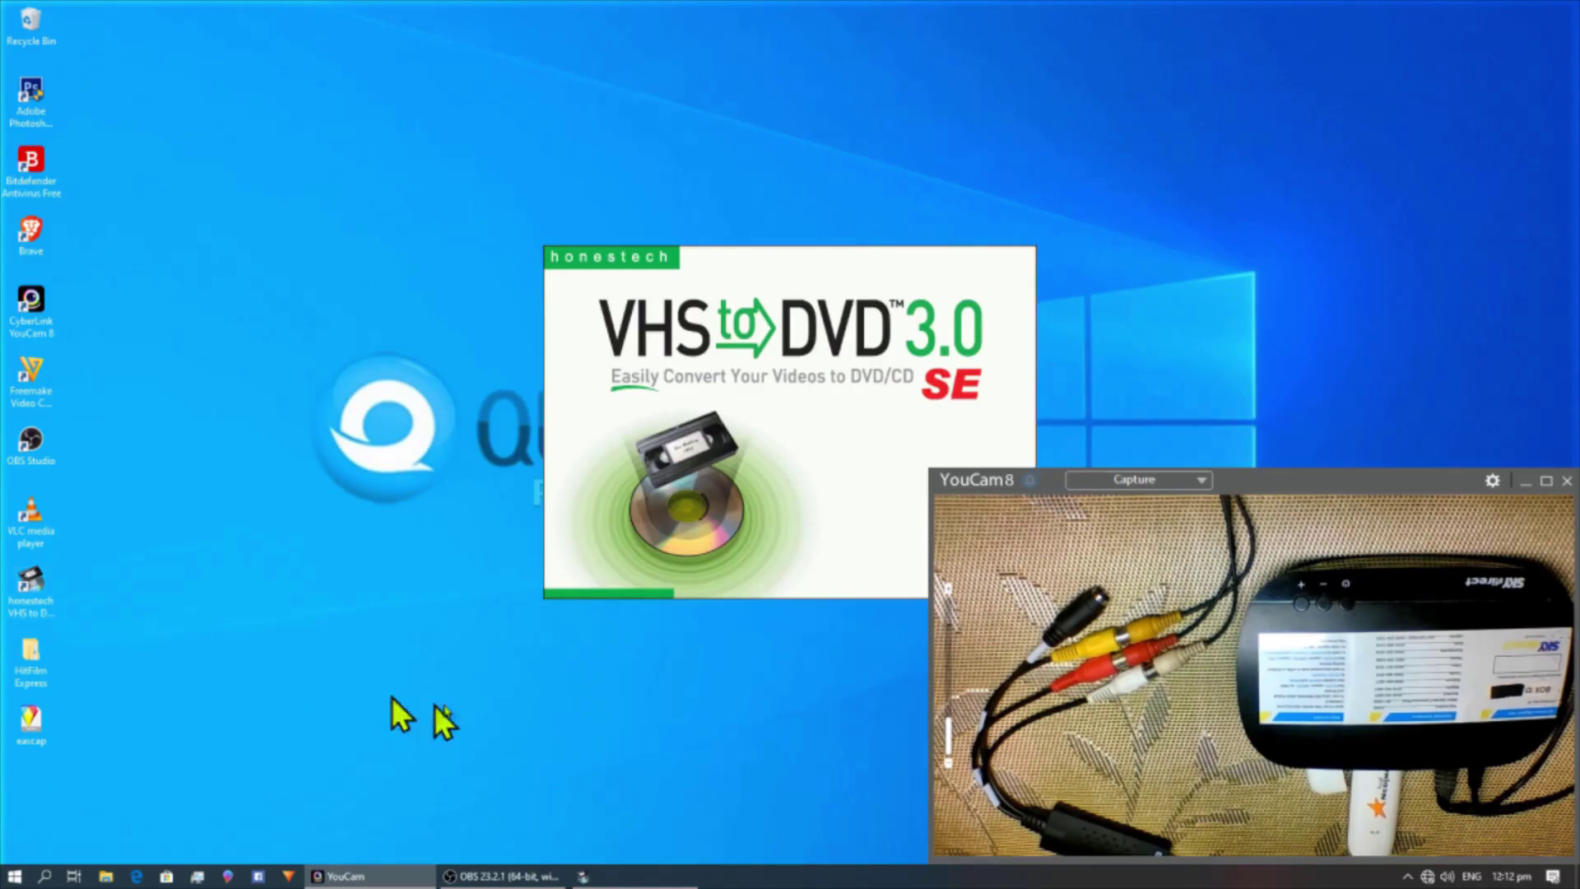
left_click_drag(847, 182, 573, 120)
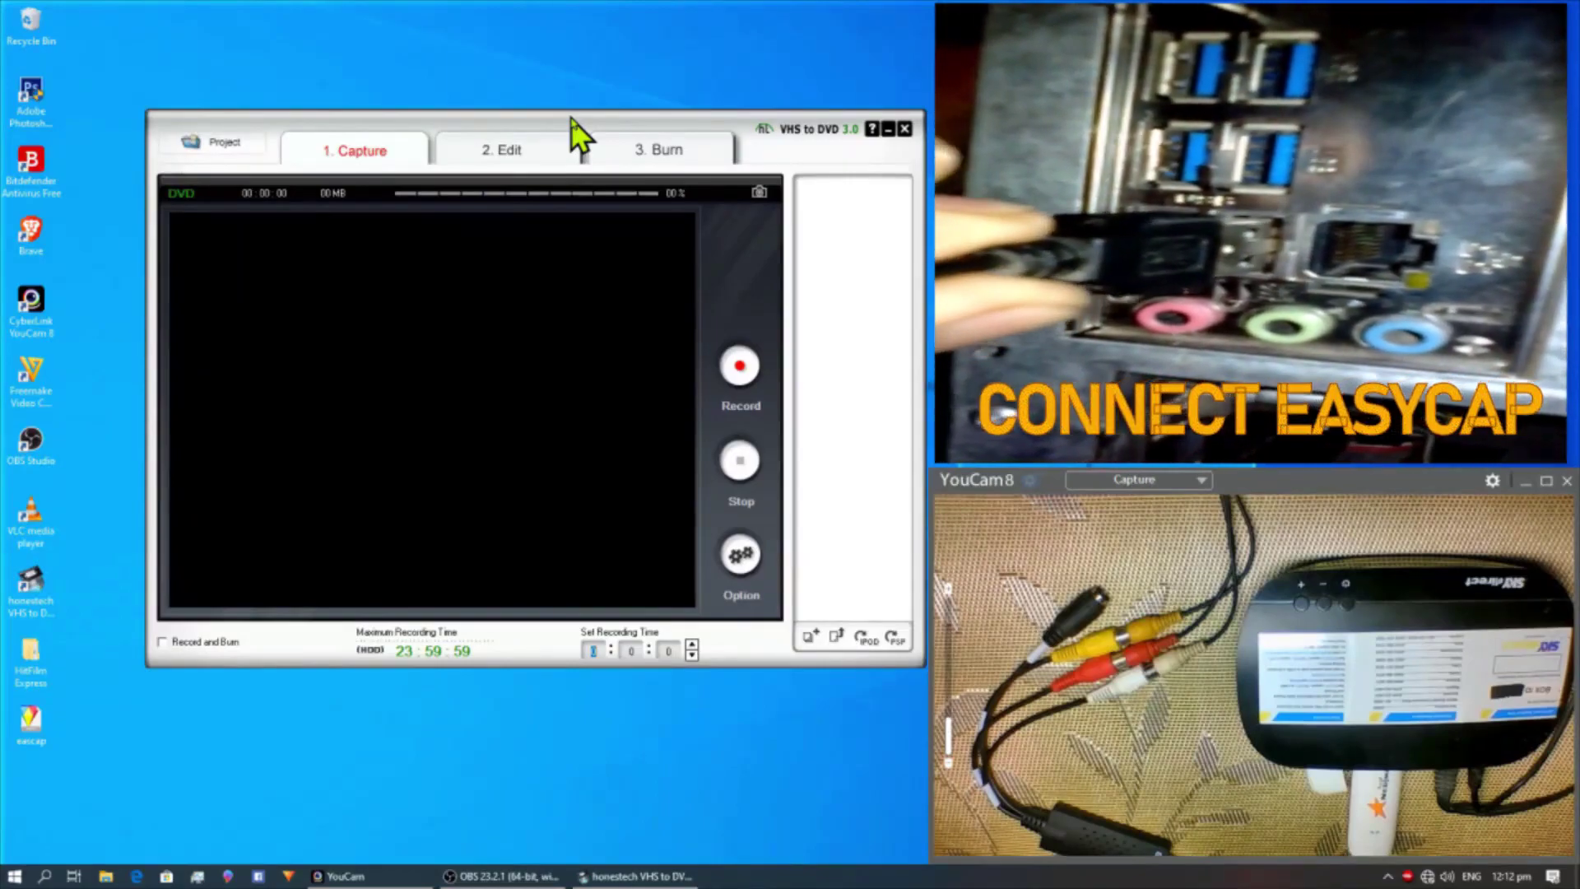
left_click(741, 553)
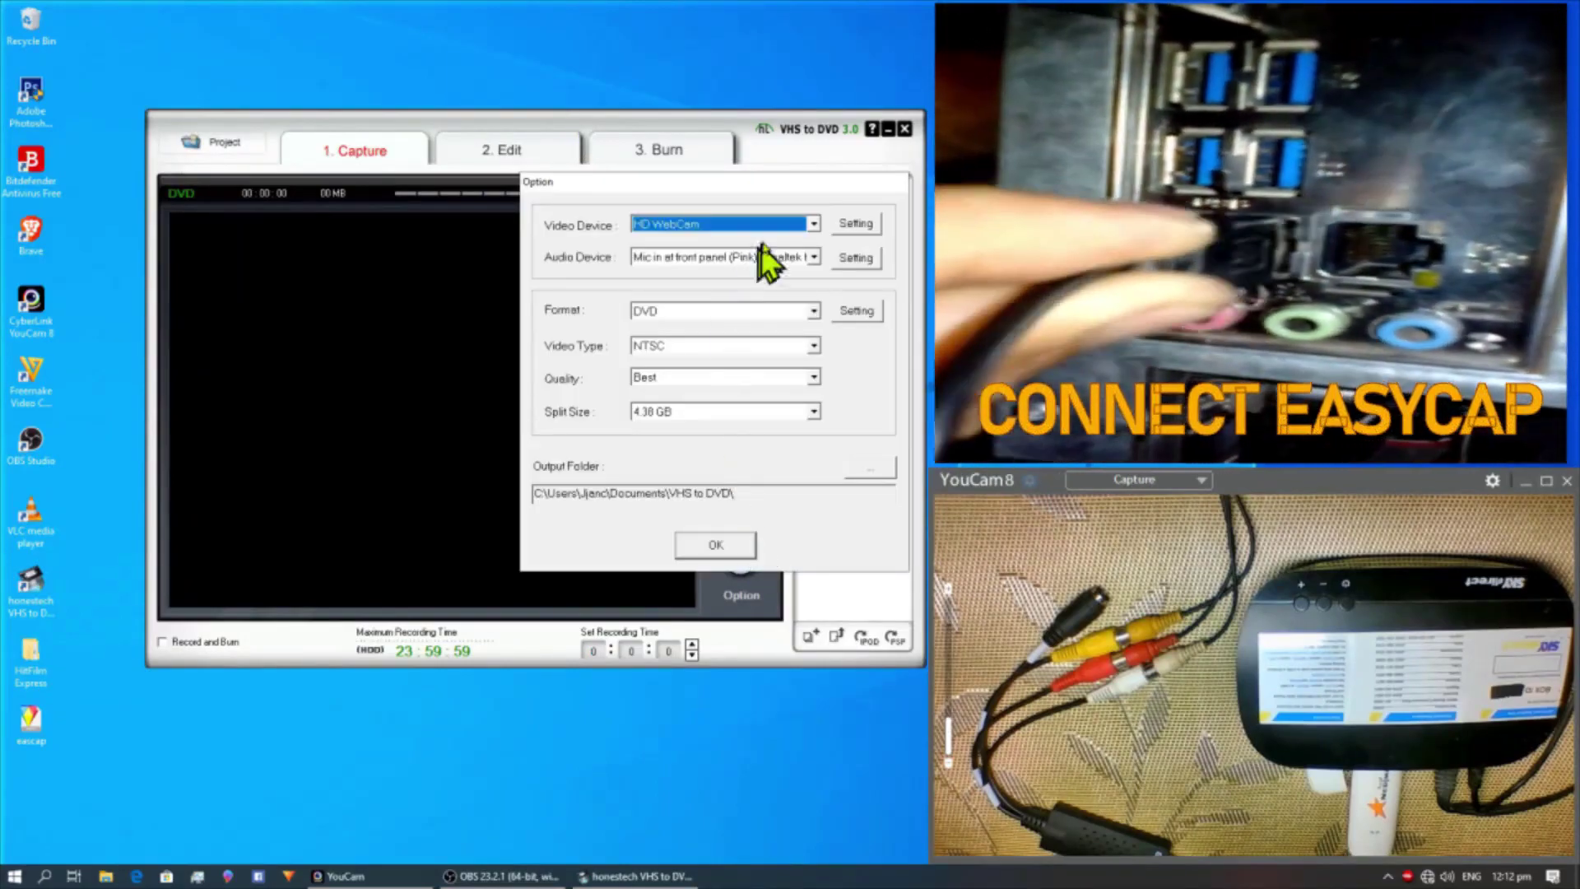
left_click(814, 224)
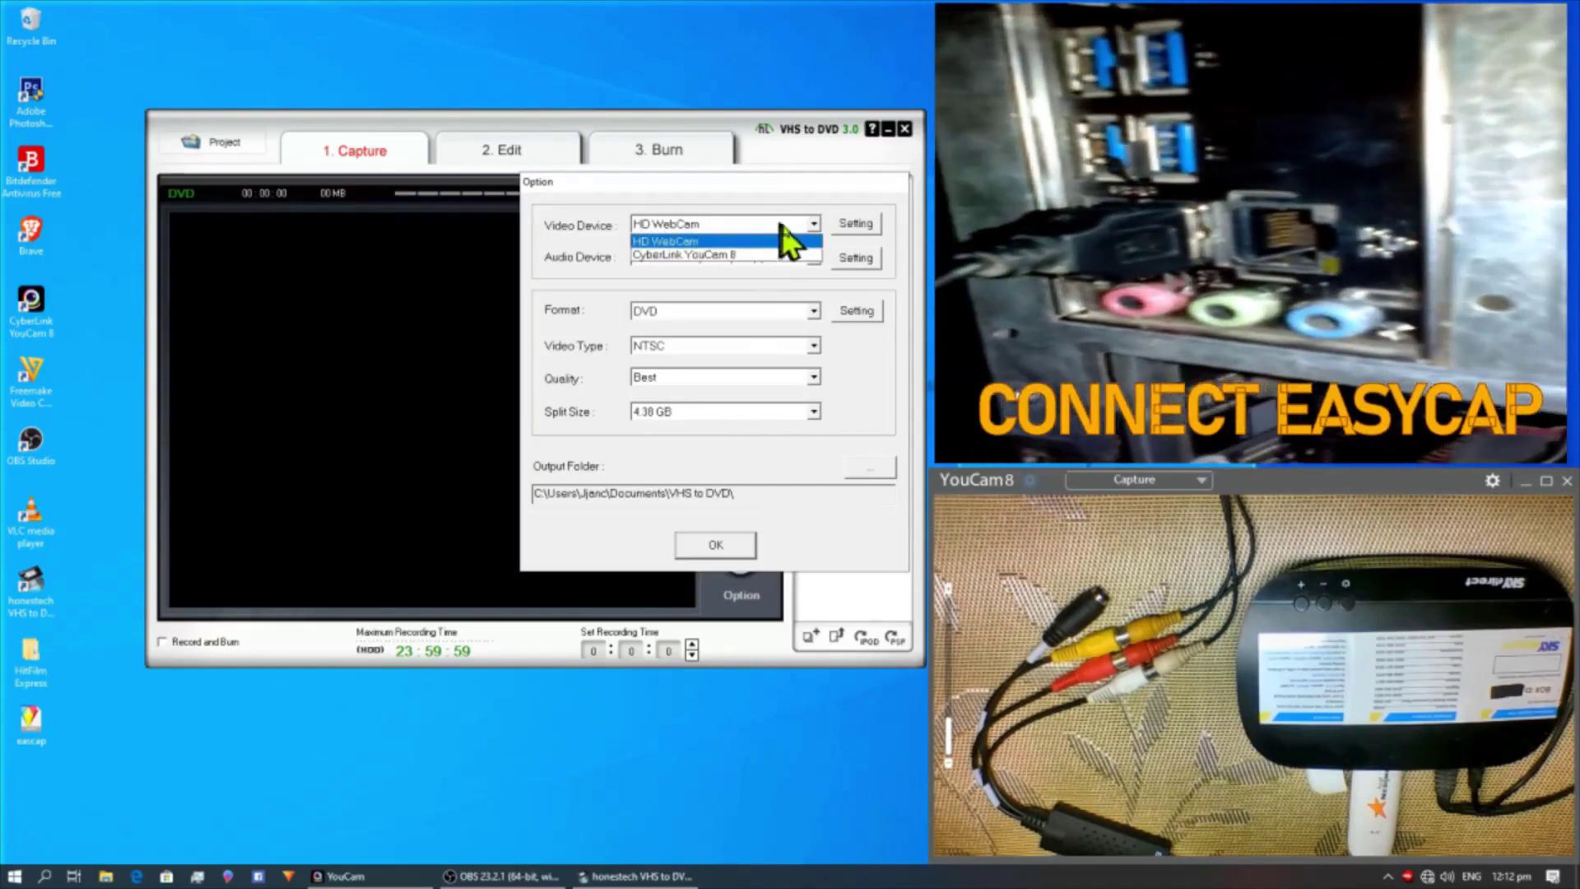
left_click(786, 240)
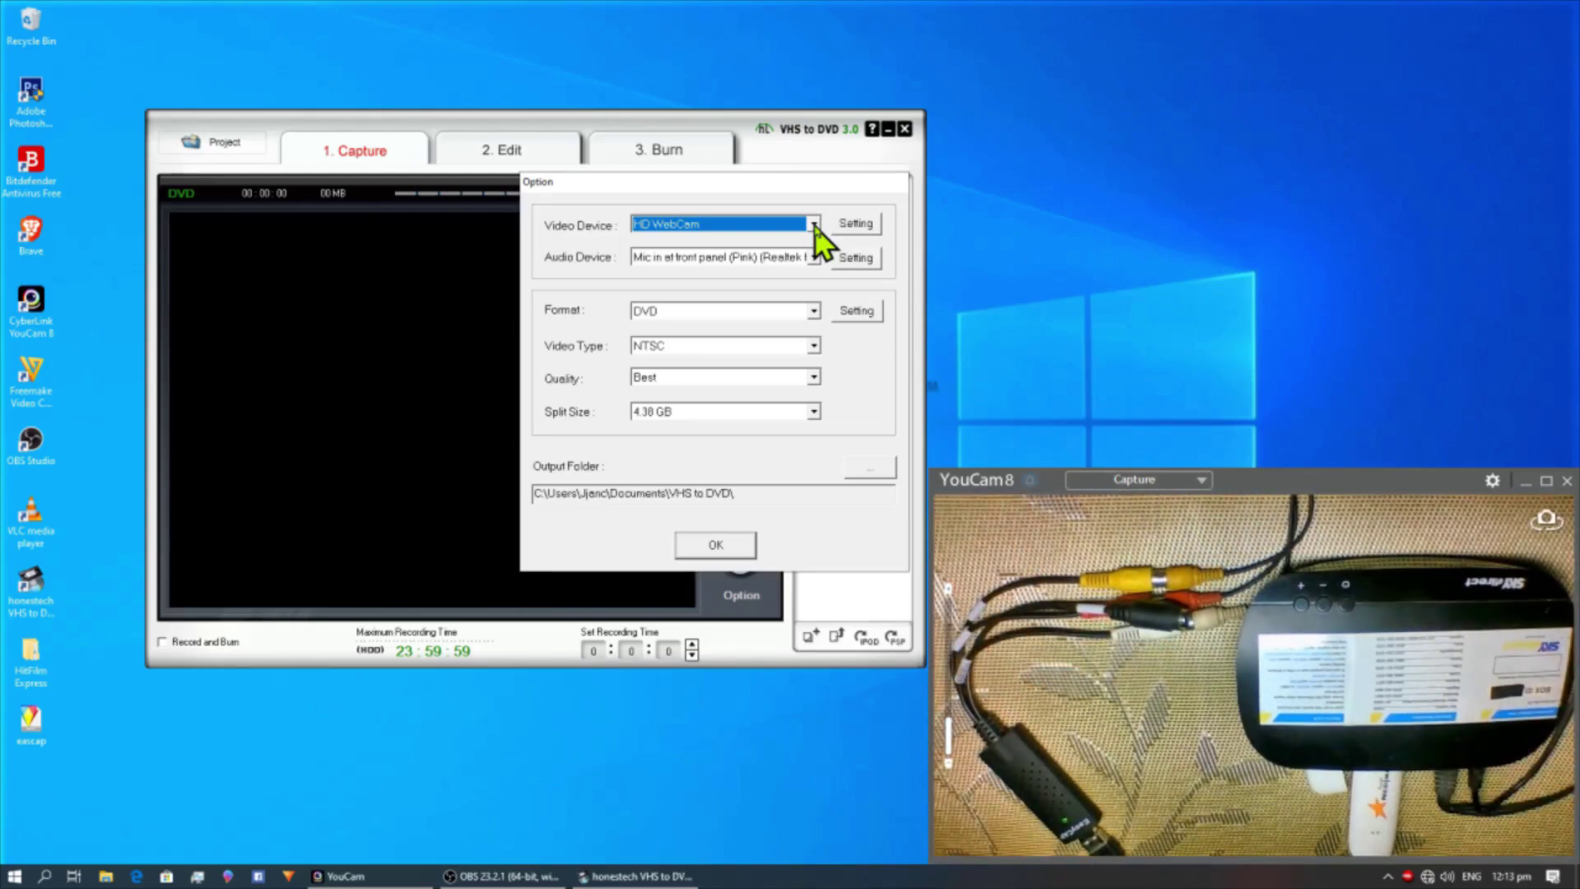
- Set the capture video device to AV TO USB2.0 and accept the options
left_click(826, 596)
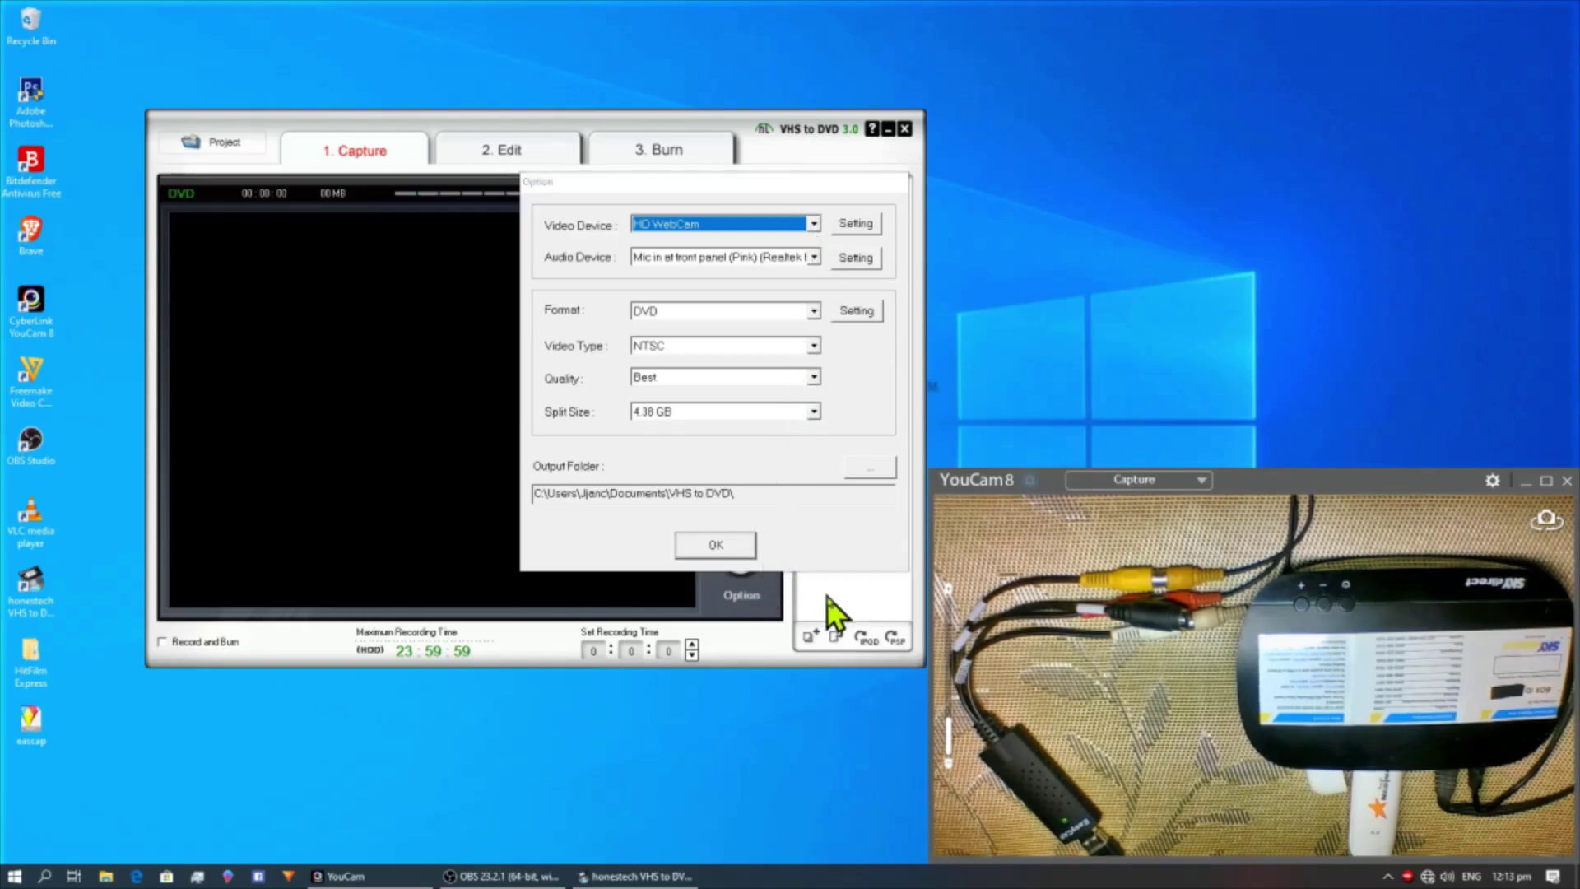
left_click(742, 556)
left_click(744, 566)
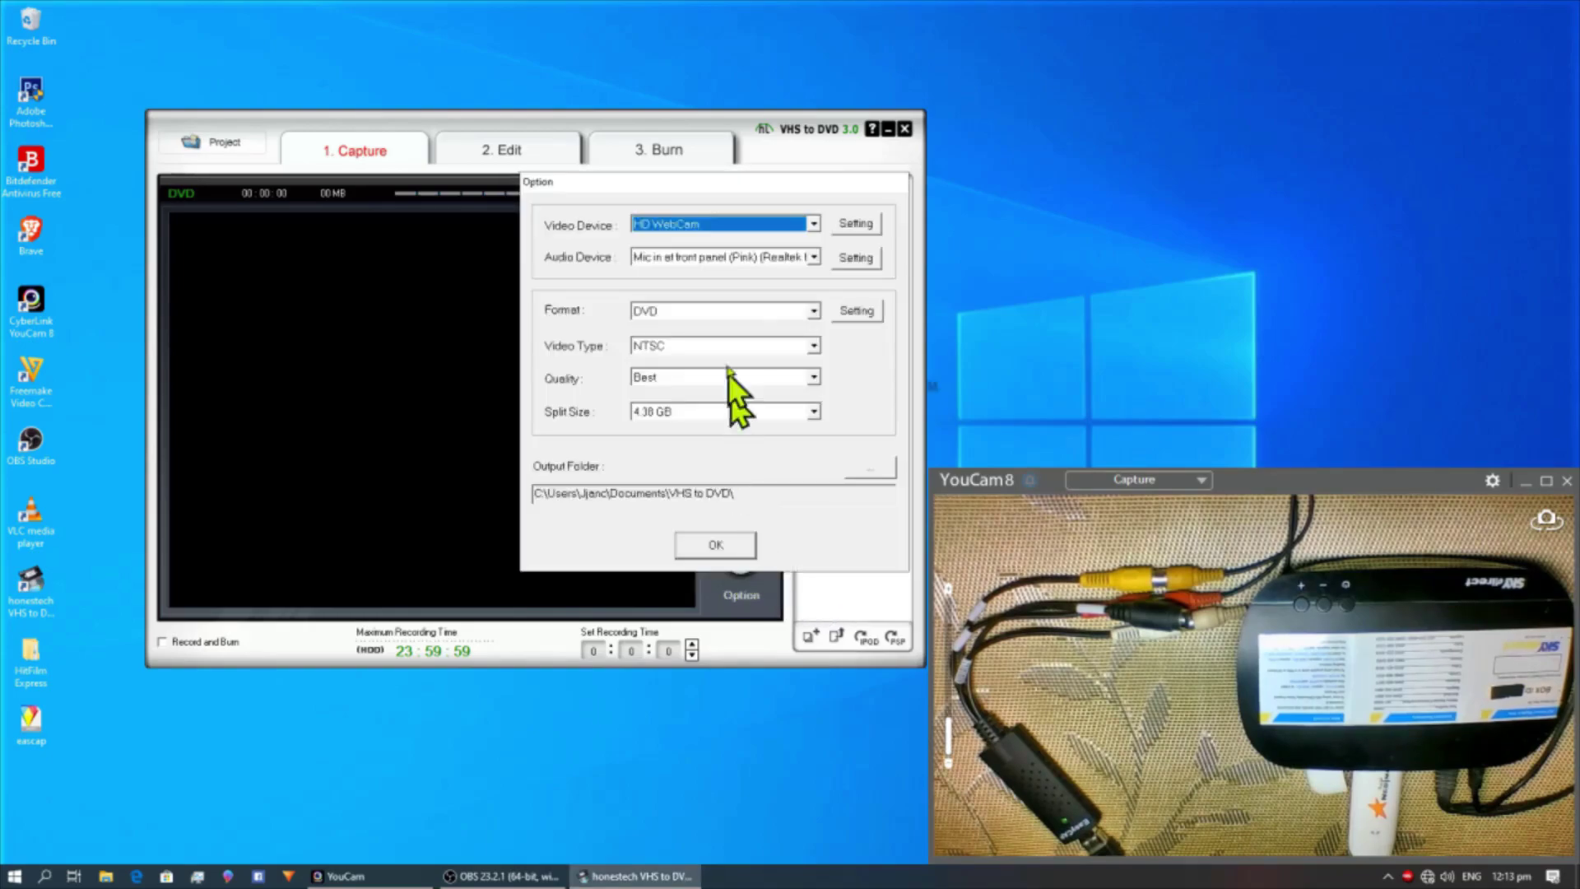
left_click(782, 224)
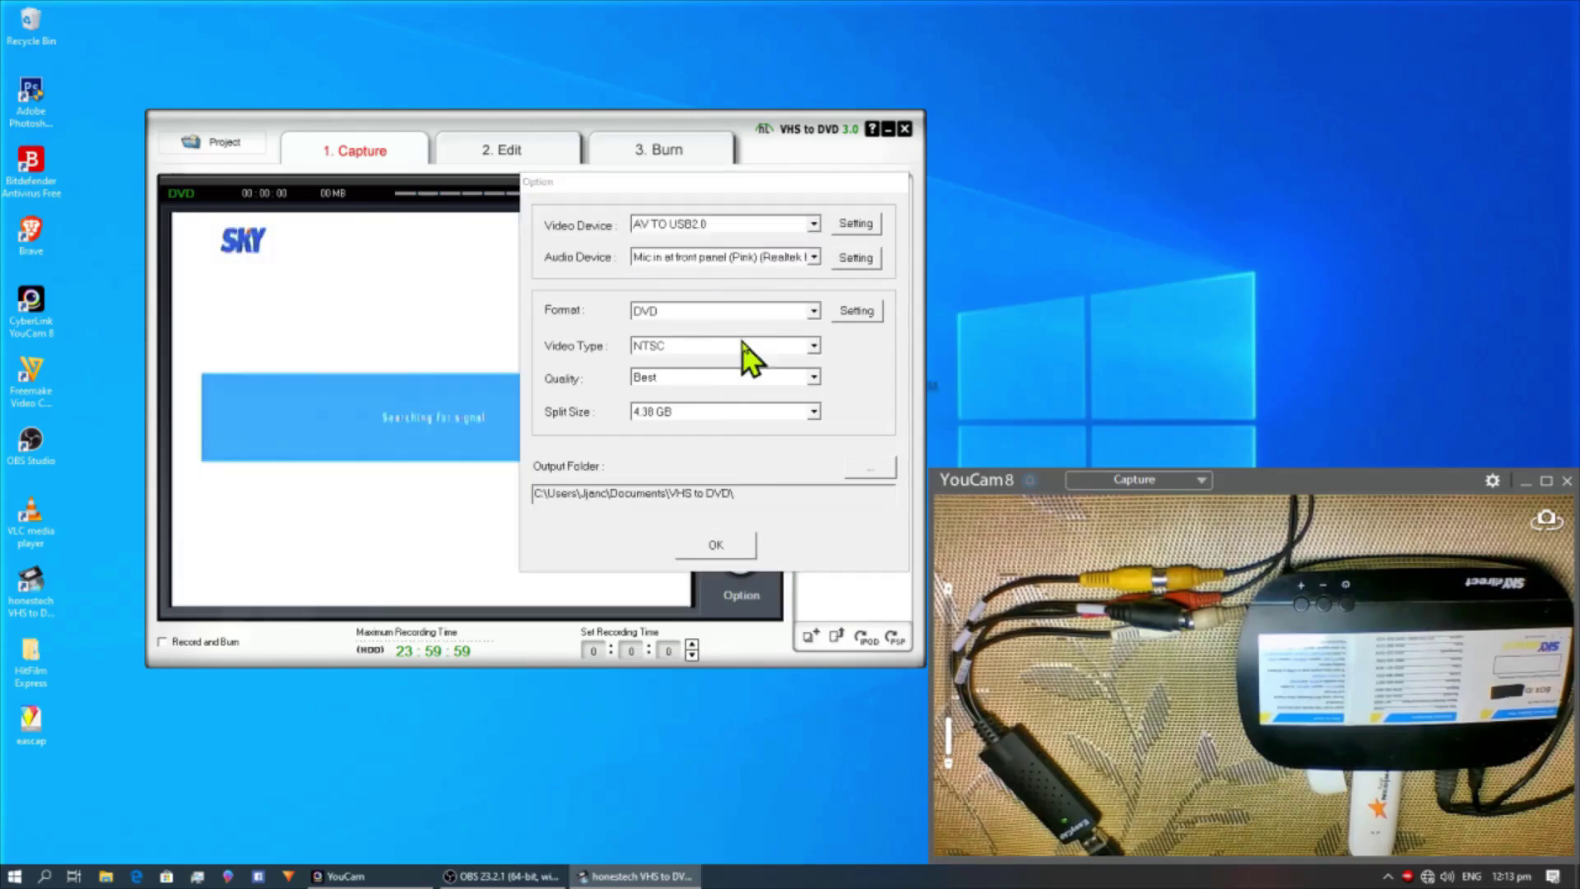
left_click(715, 546)
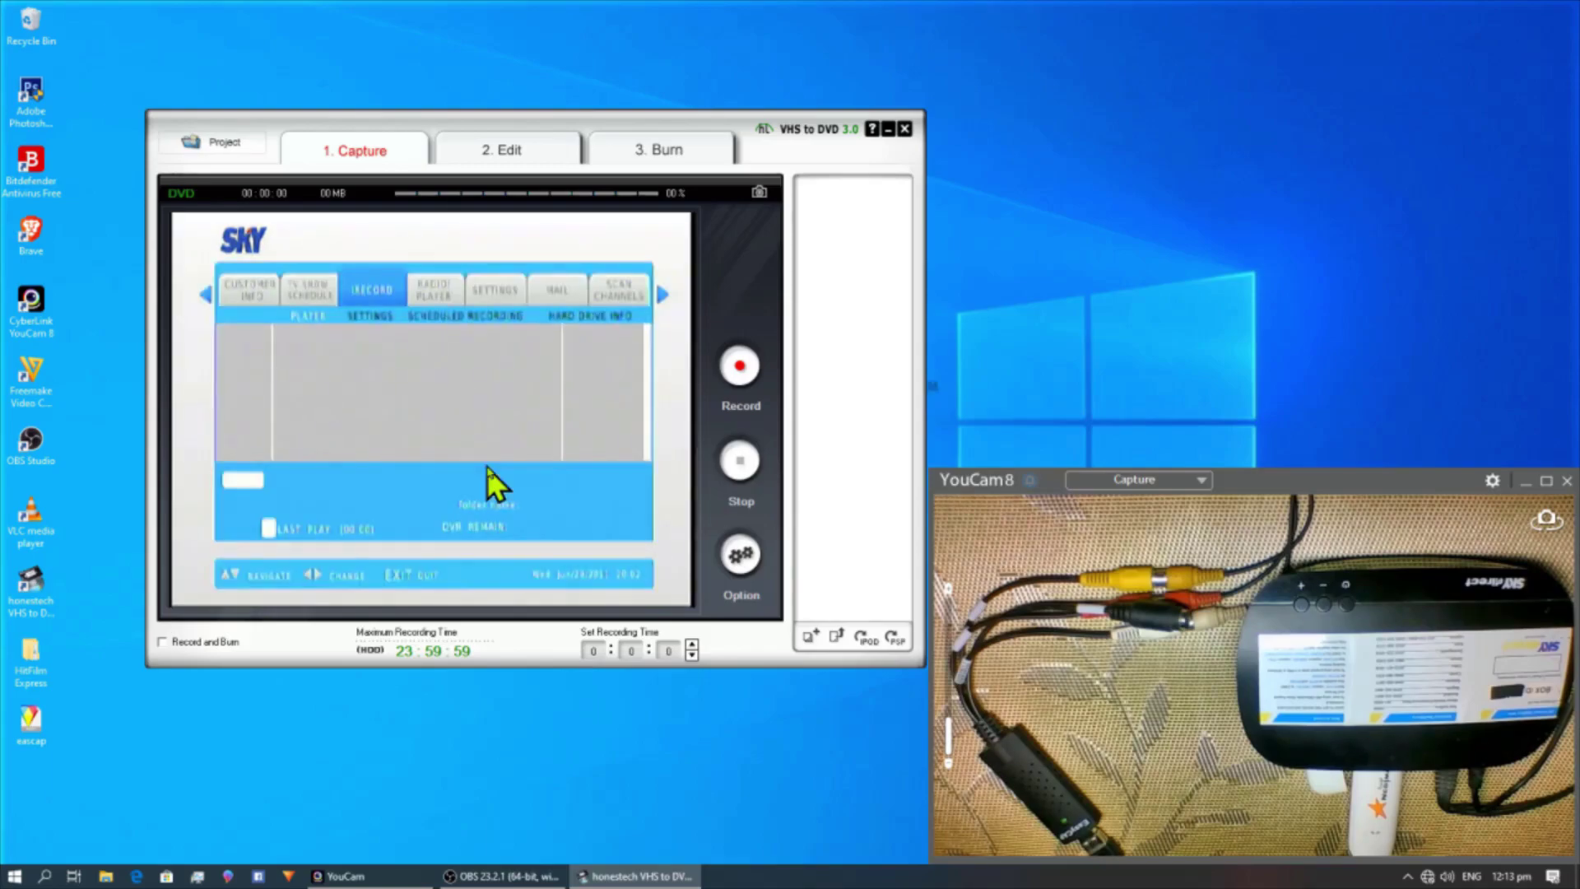
- Record two video clips of the SKY box playback in DVD format
left_click(747, 466)
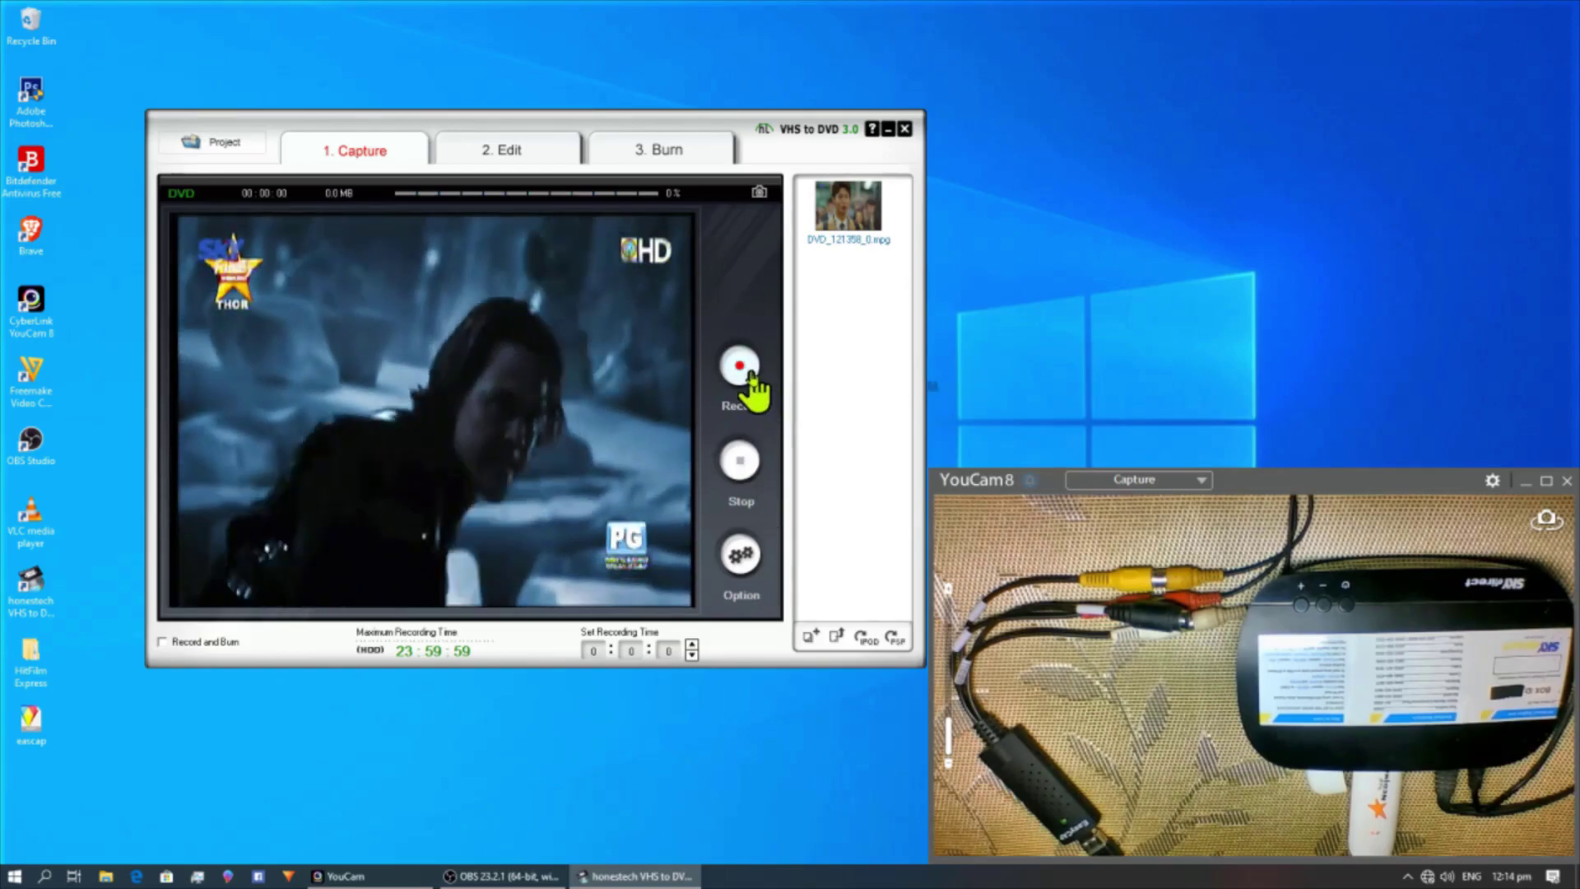
left_click(741, 368)
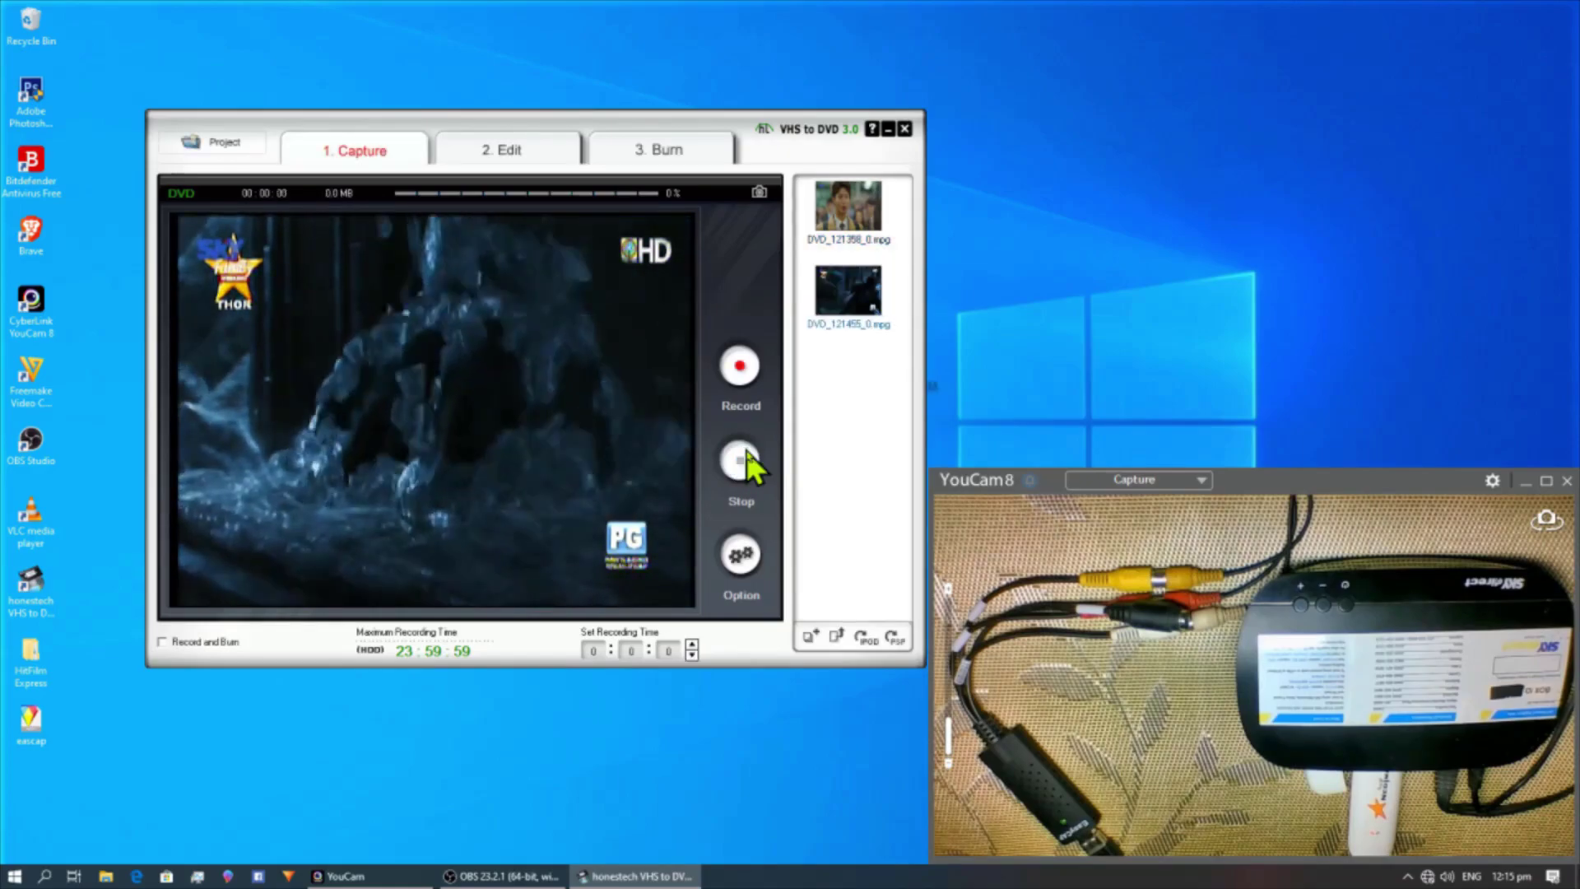
left_click(231, 145)
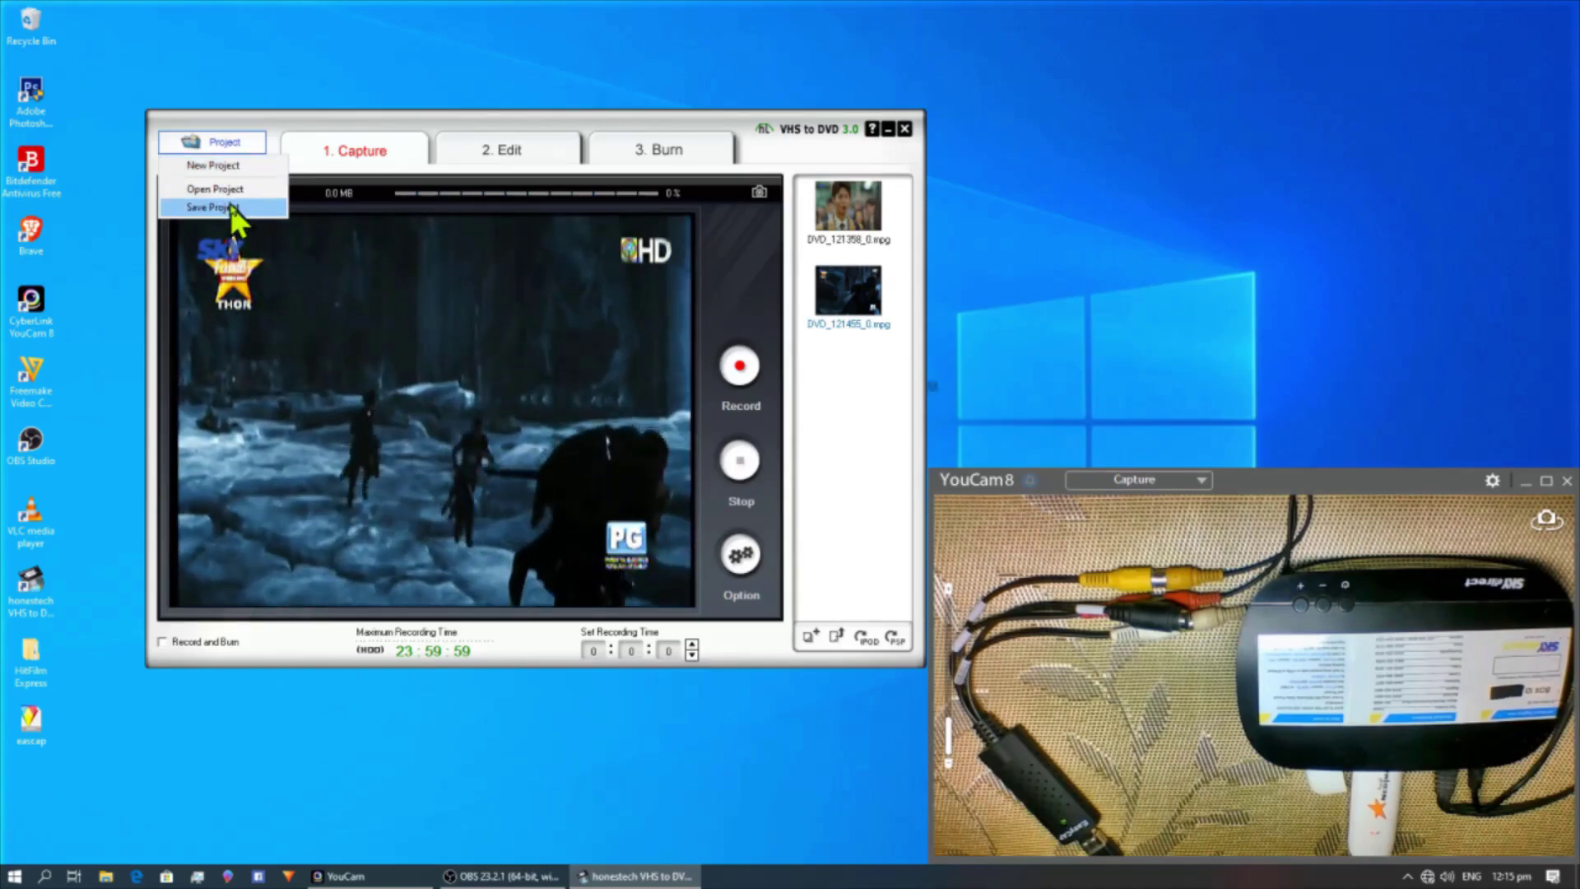
left_click(230, 206)
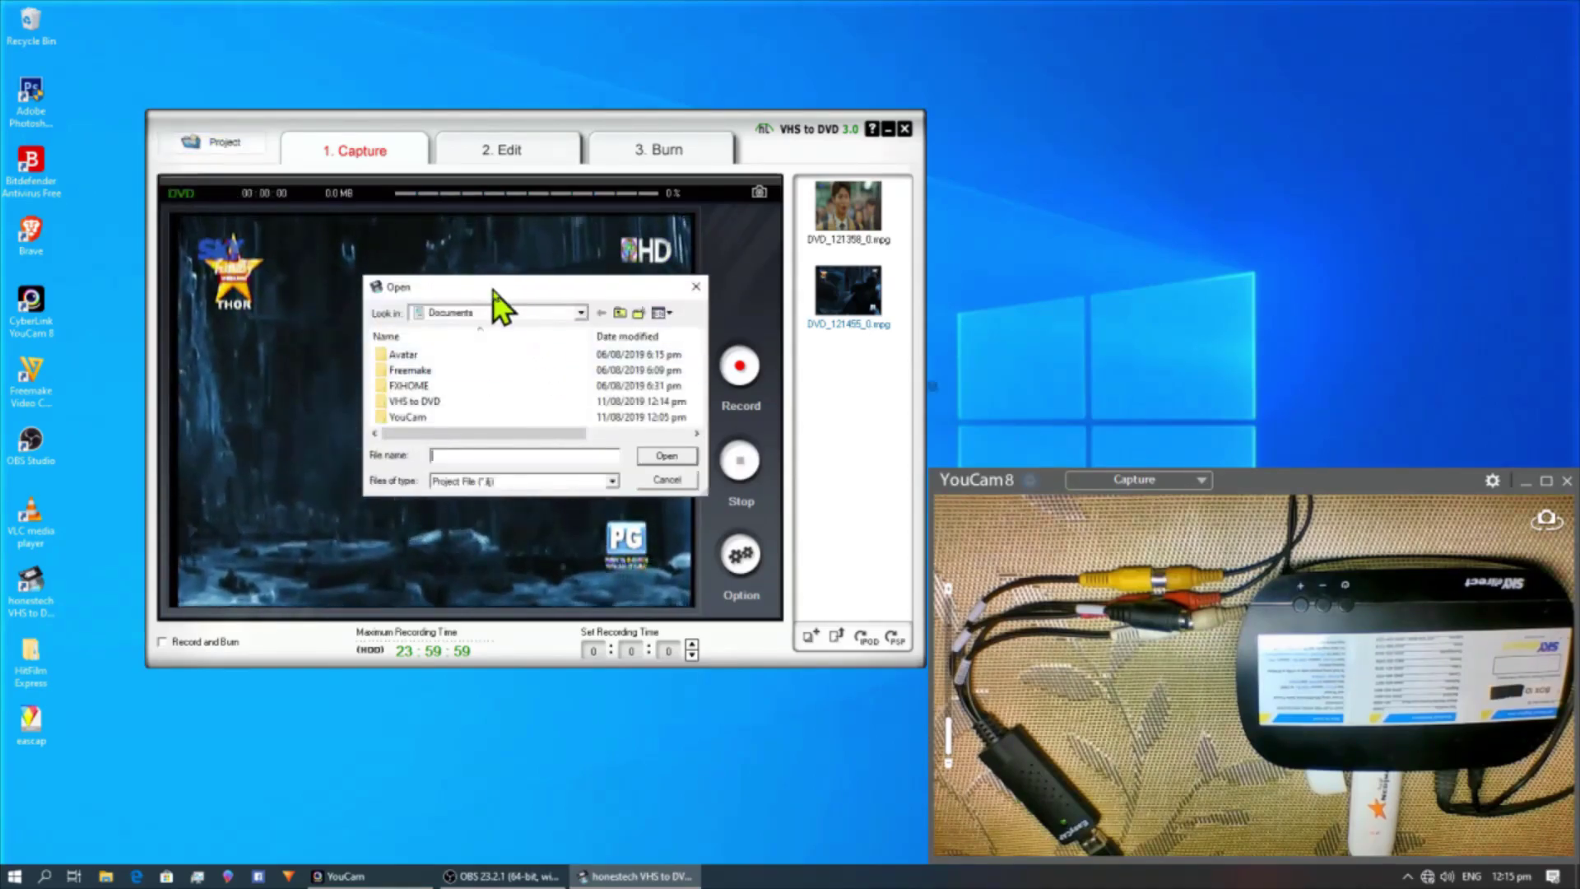
left_click(696, 286)
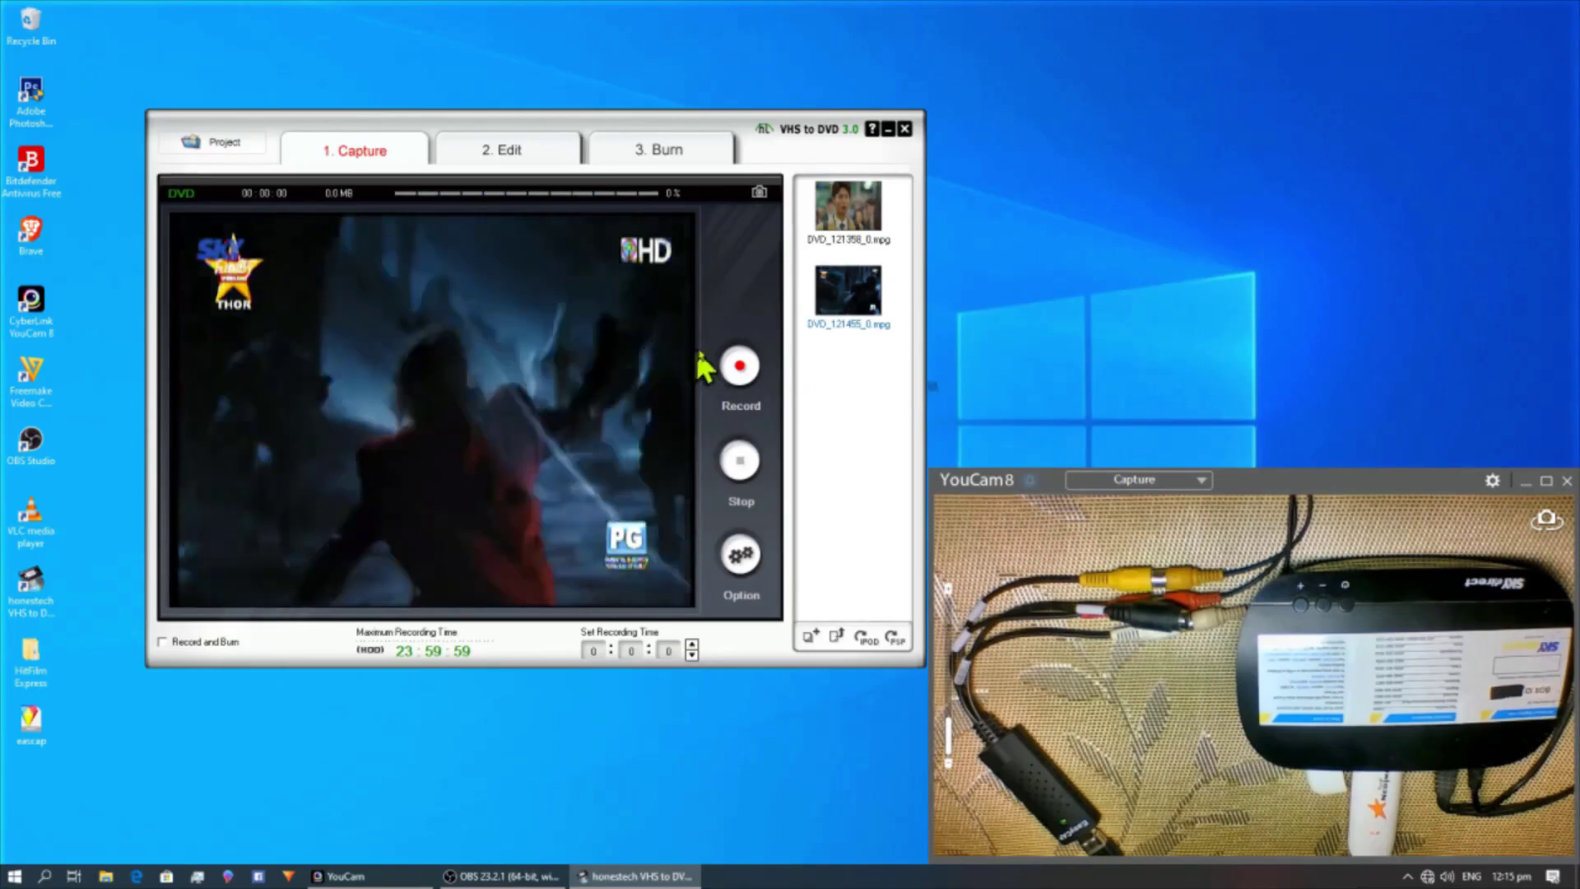
- Exit VHS to DVD without saving the project
left_click(904, 129)
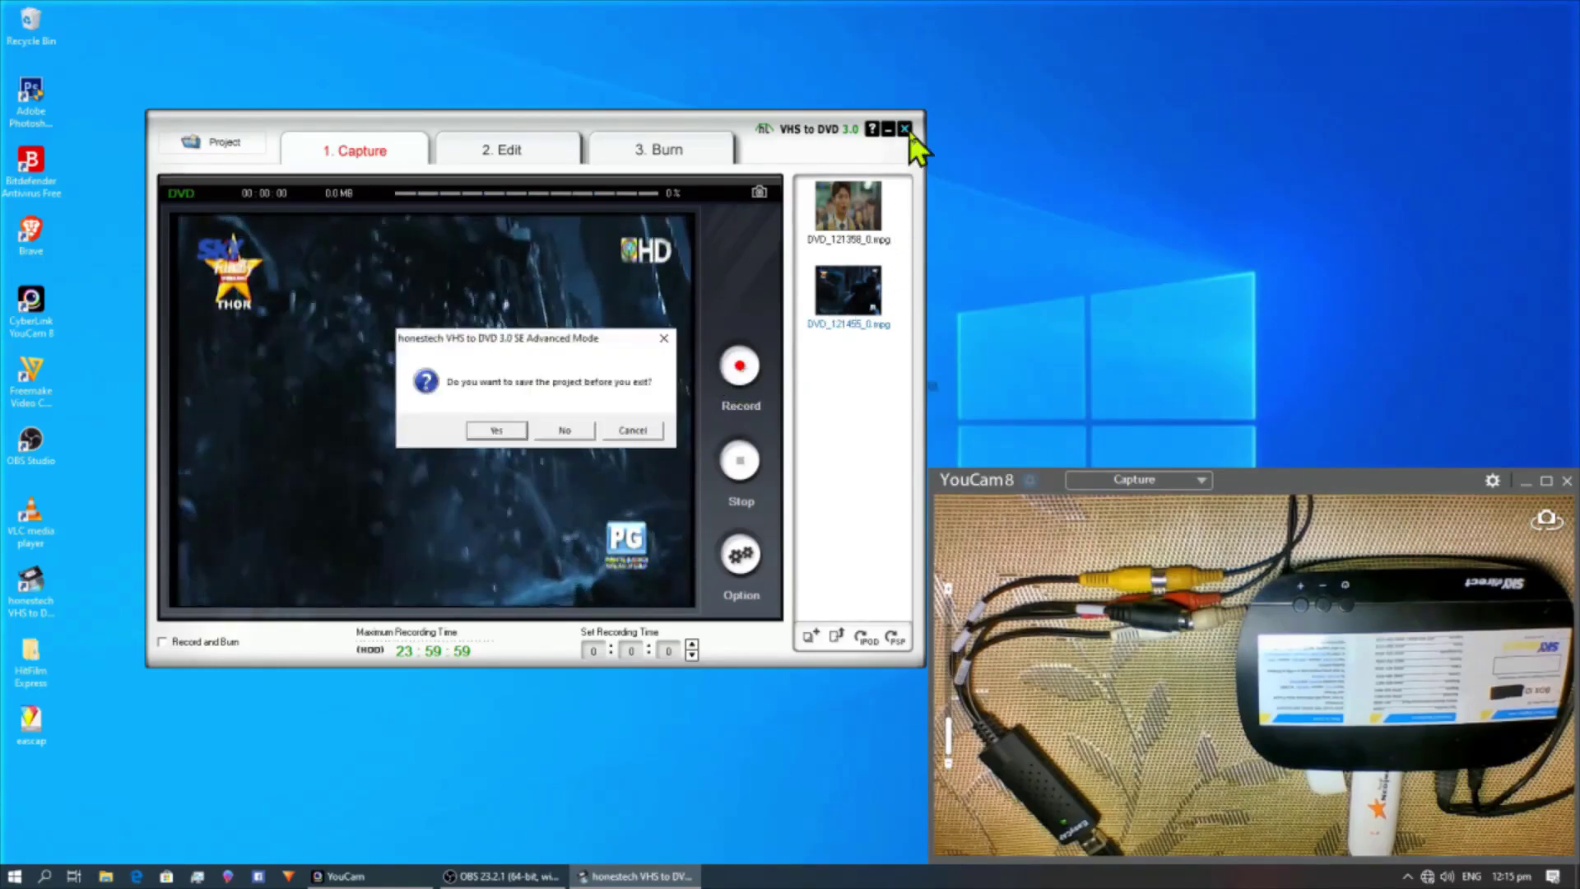
left_click(563, 432)
right_click(481, 377)
left_click(533, 445)
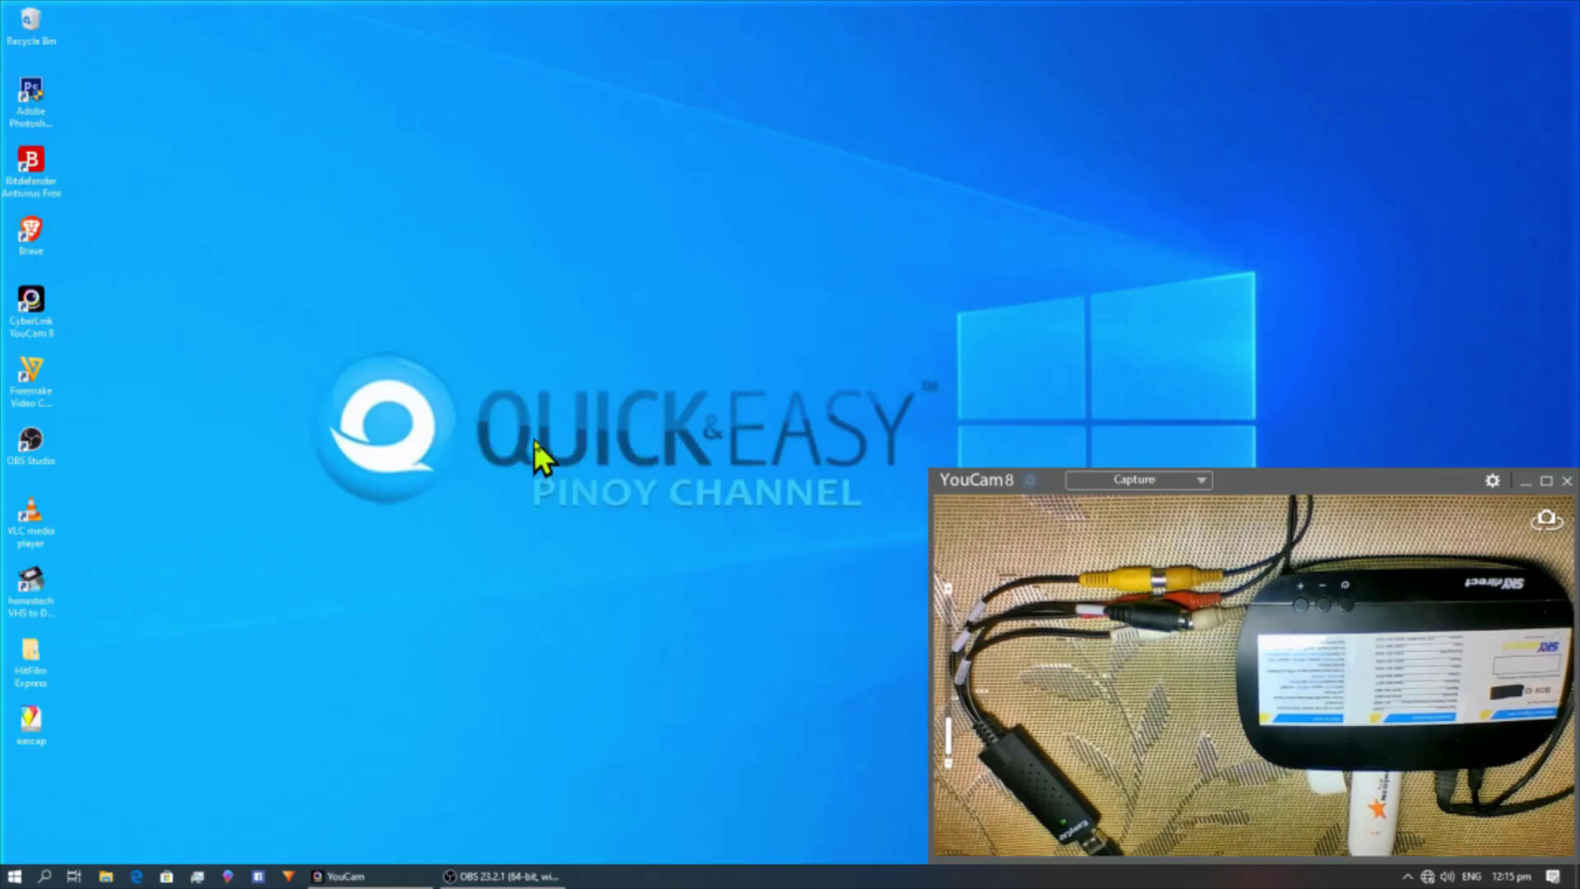
- Open the VHS to DVD folder in Documents with File Explorer and play DVD_121455_0 in VLC media player
left_click(106, 877)
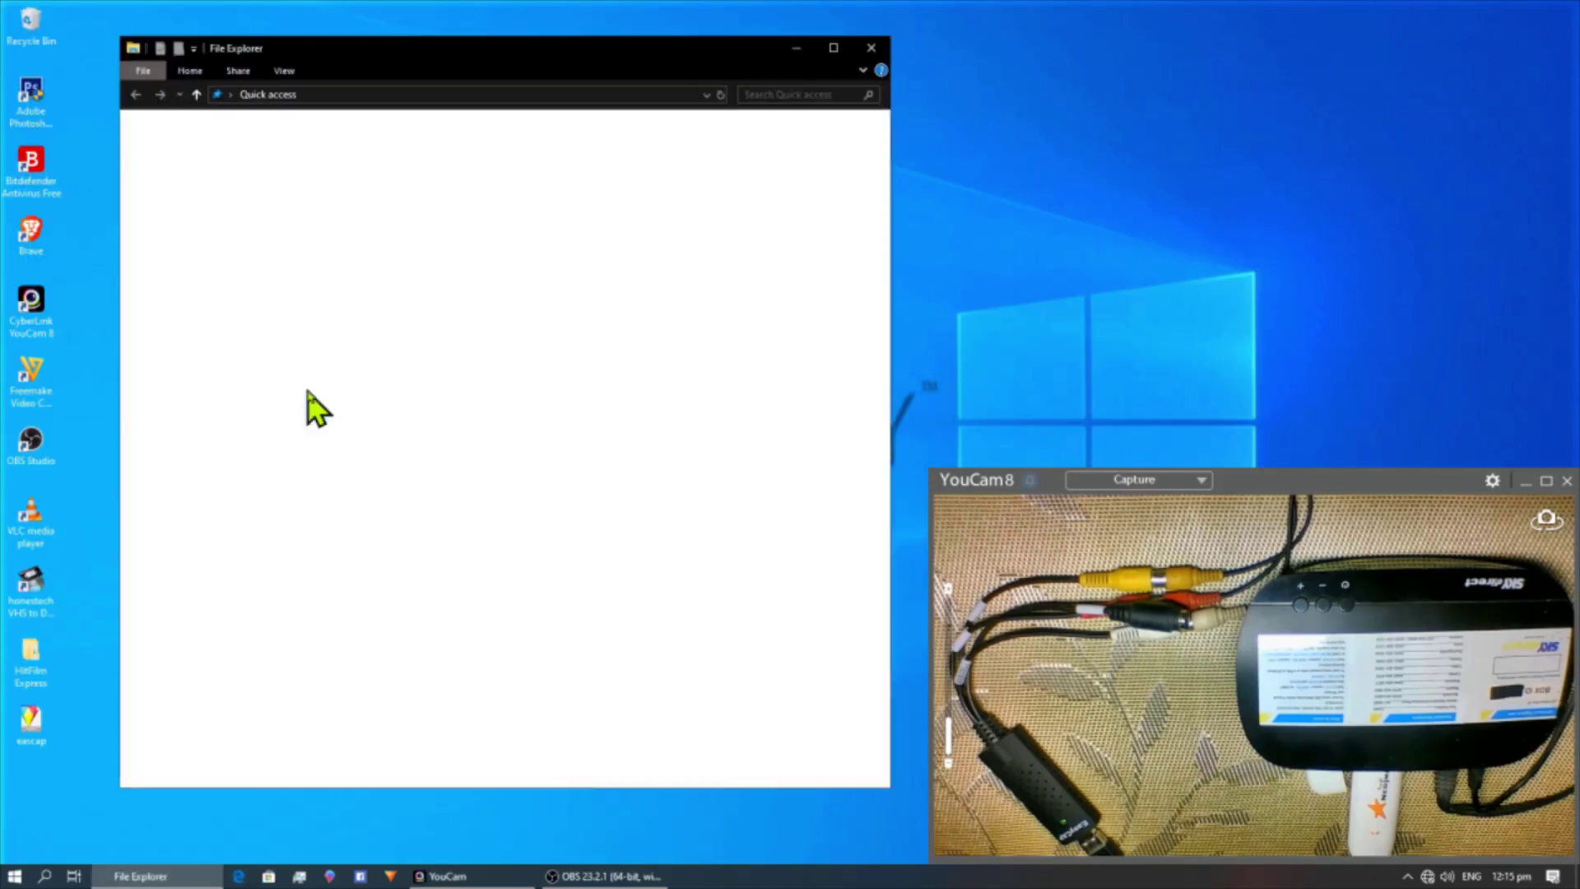
left_click(196, 298)
double_click(309, 194)
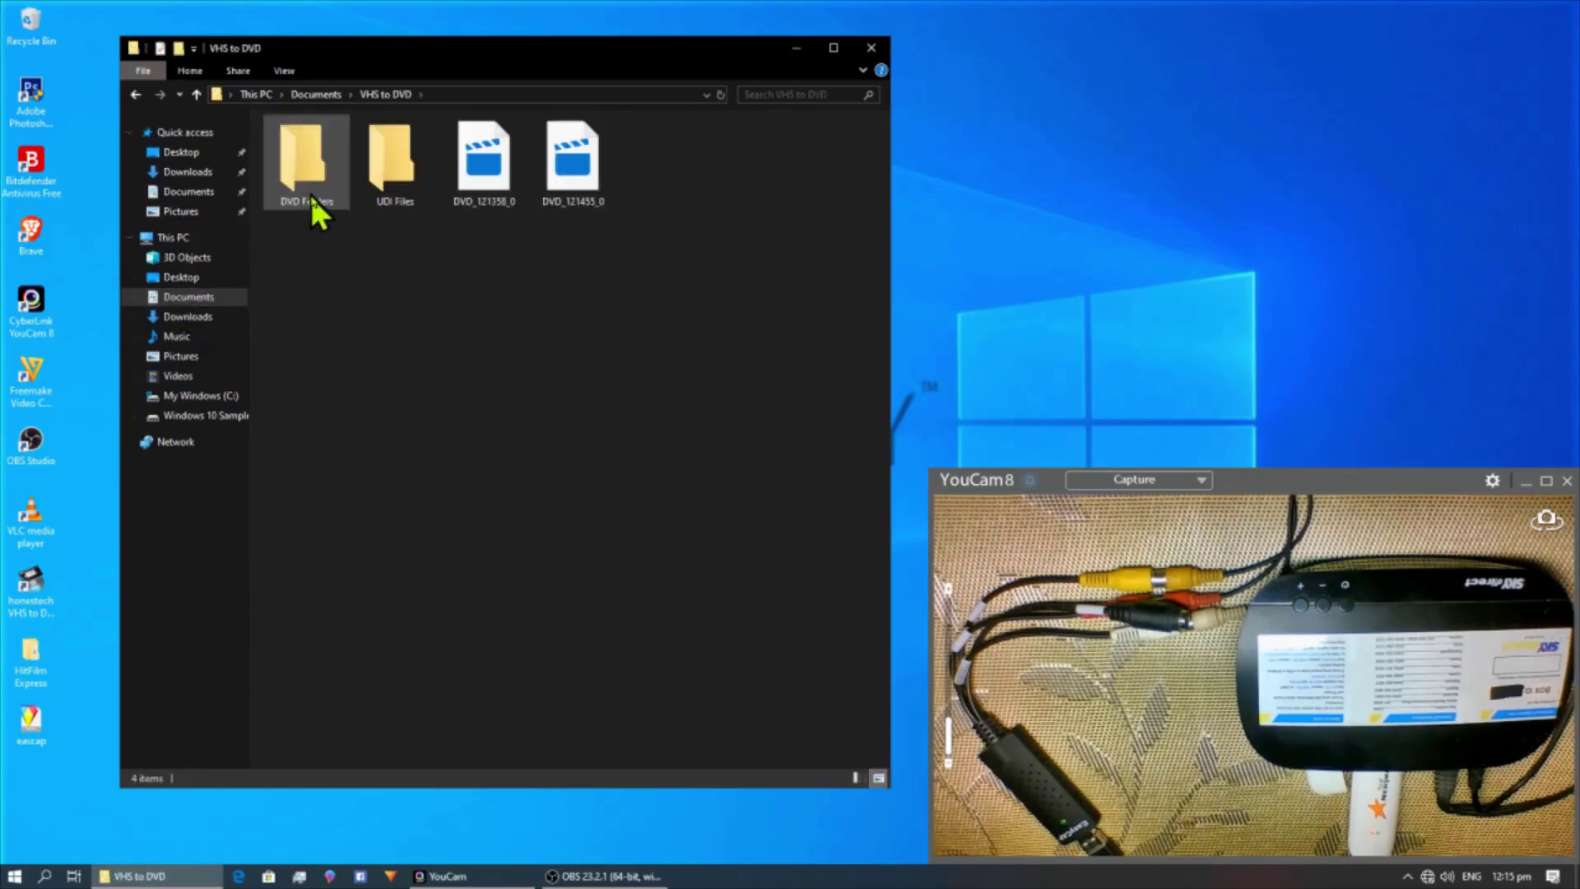
right_click(591, 141)
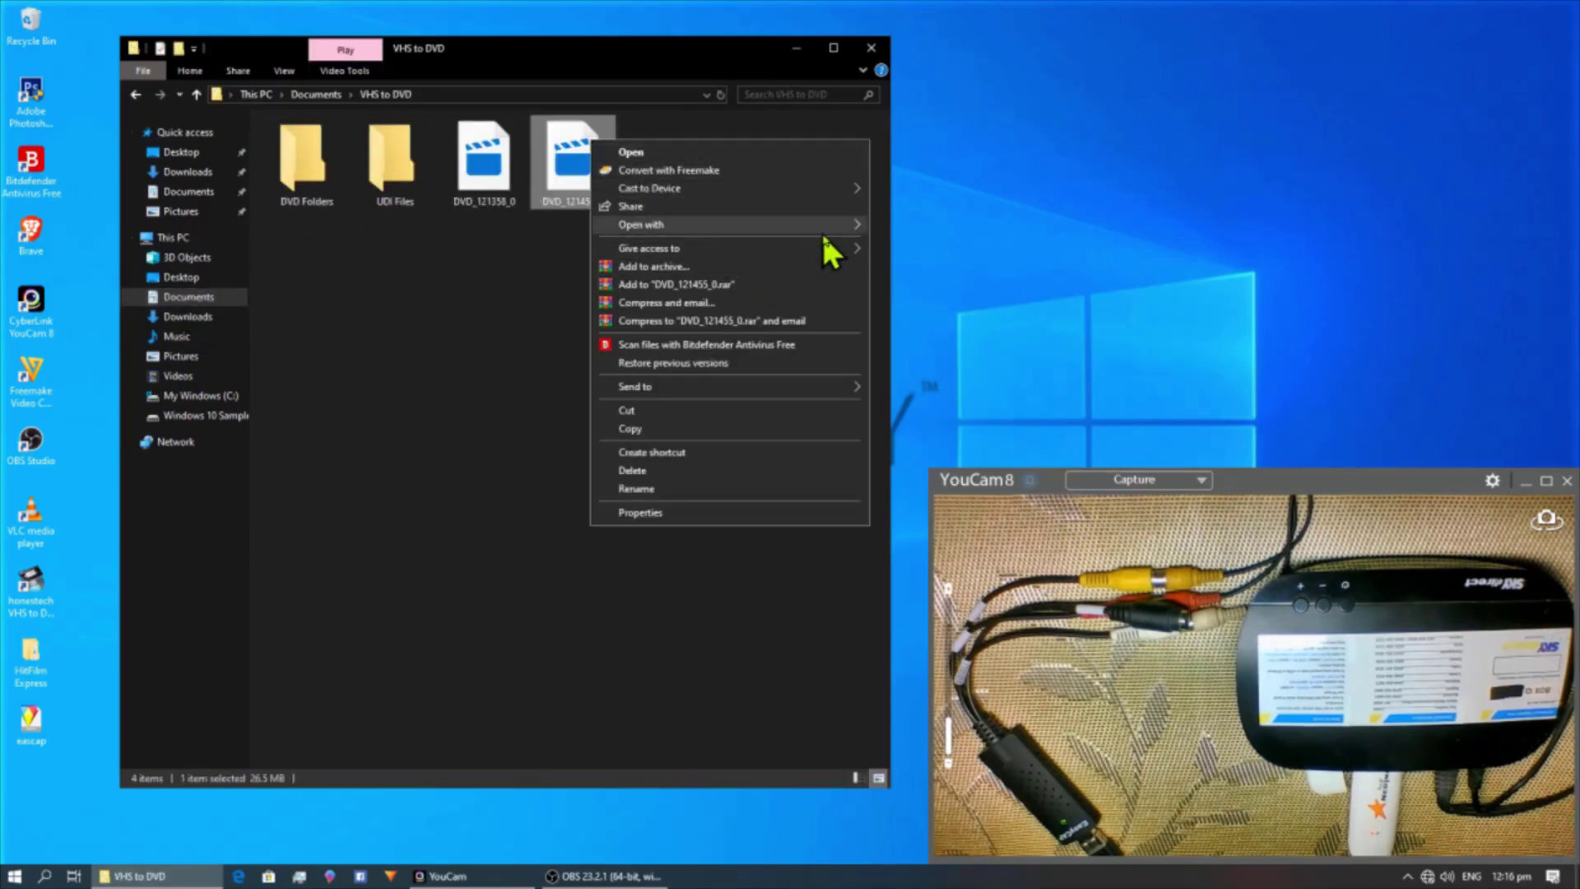
mouse_move(824, 238)
left_click(893, 264)
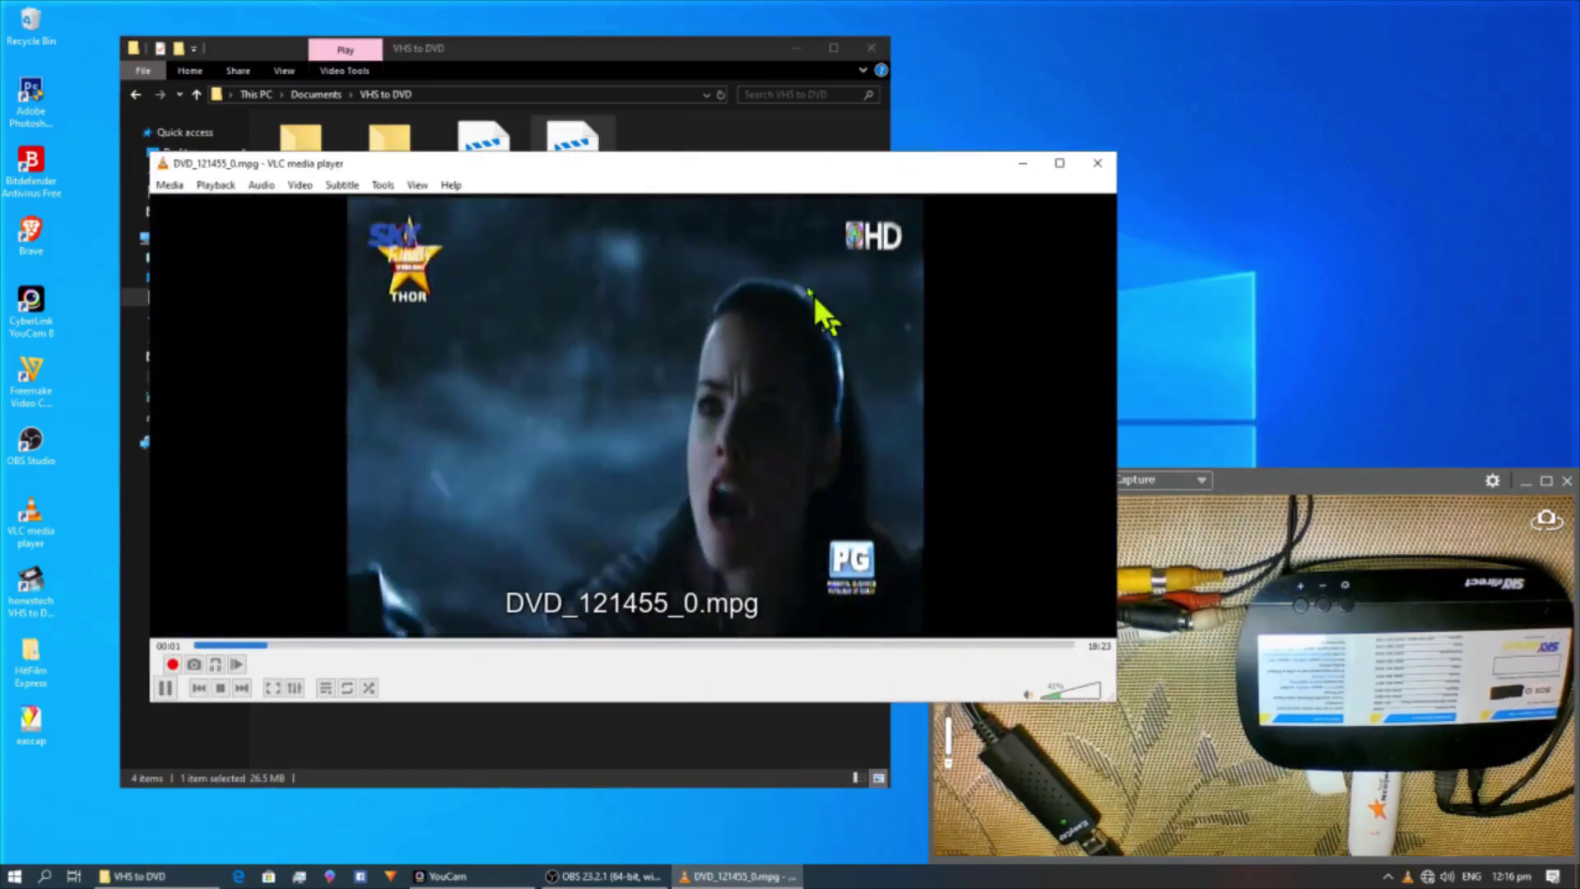
- Review the DVD_121455_0 clip at 125% volume in a taller player window, and close the player and File Explorer
left_click(698, 147)
left_click(956, 183)
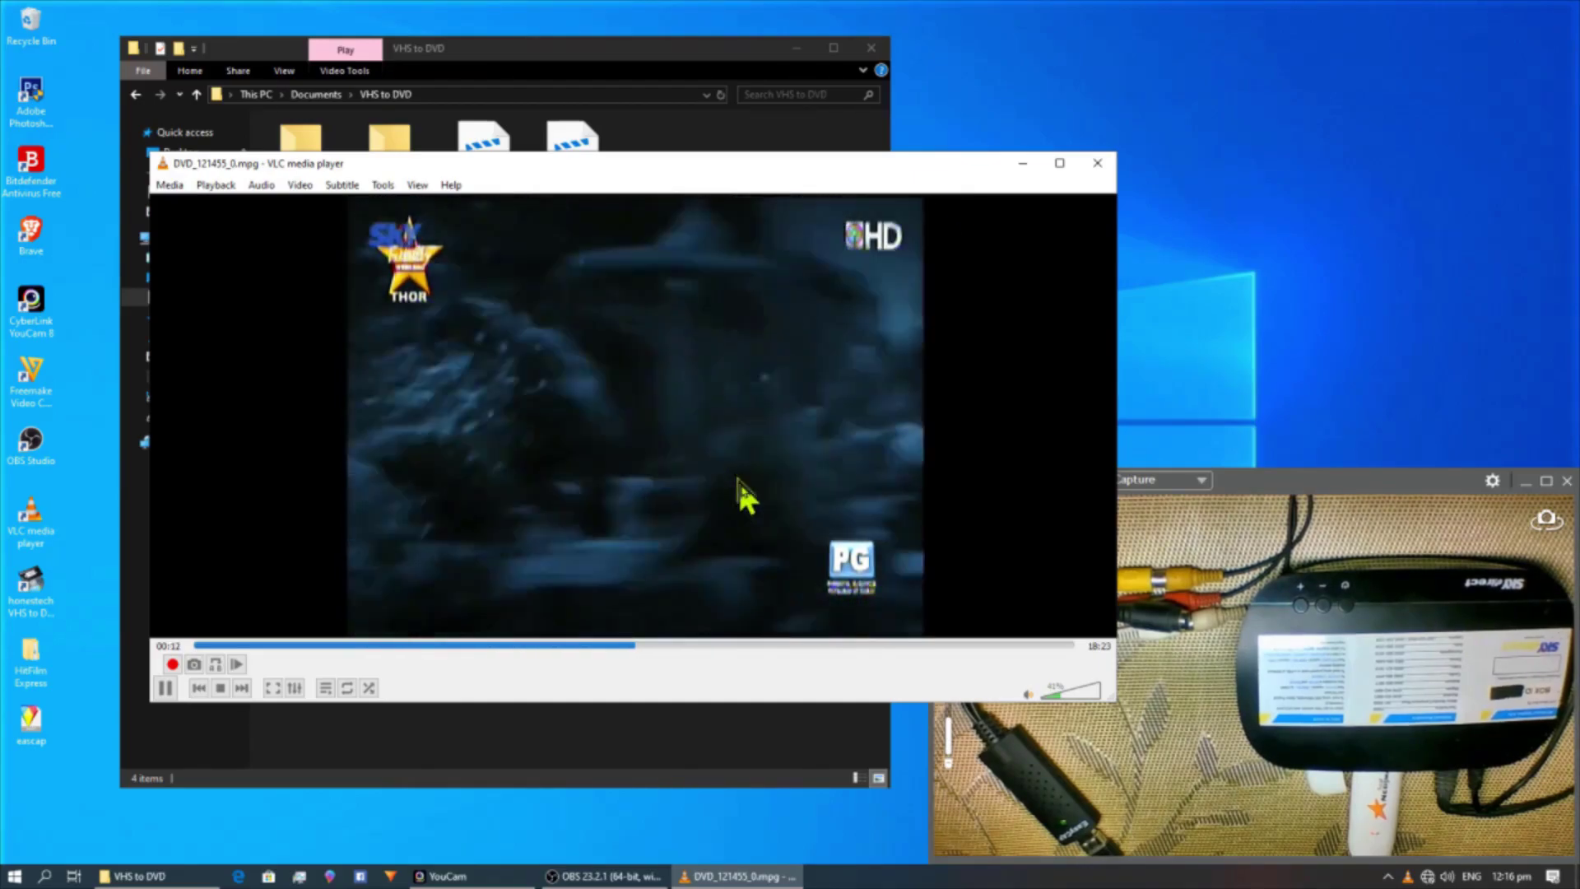
left_click(1097, 693)
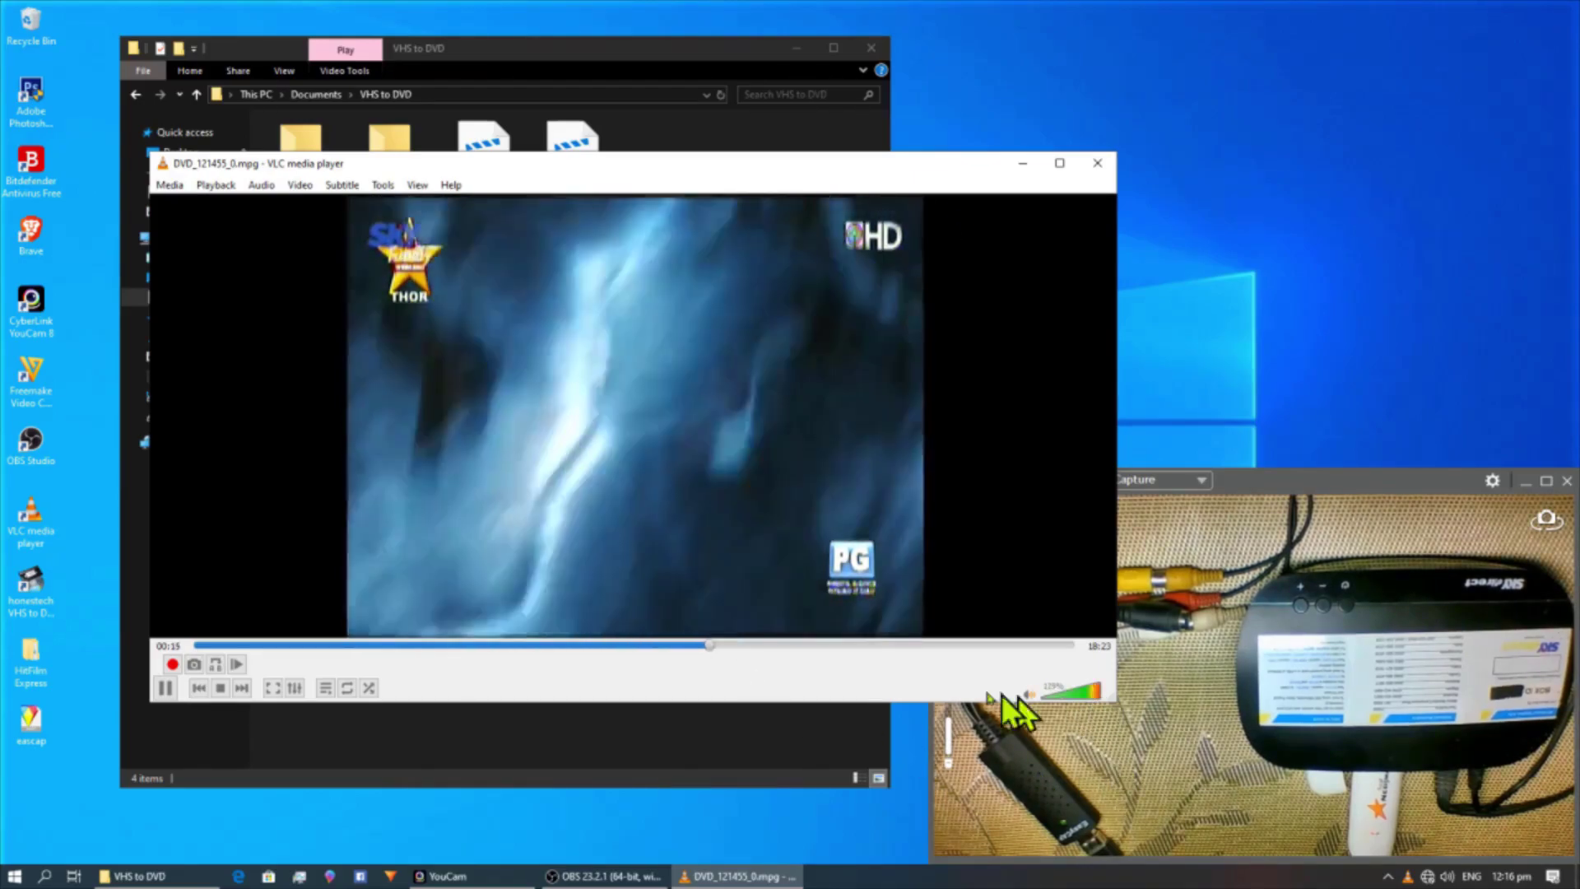
left_click_drag(692, 702, 695, 835)
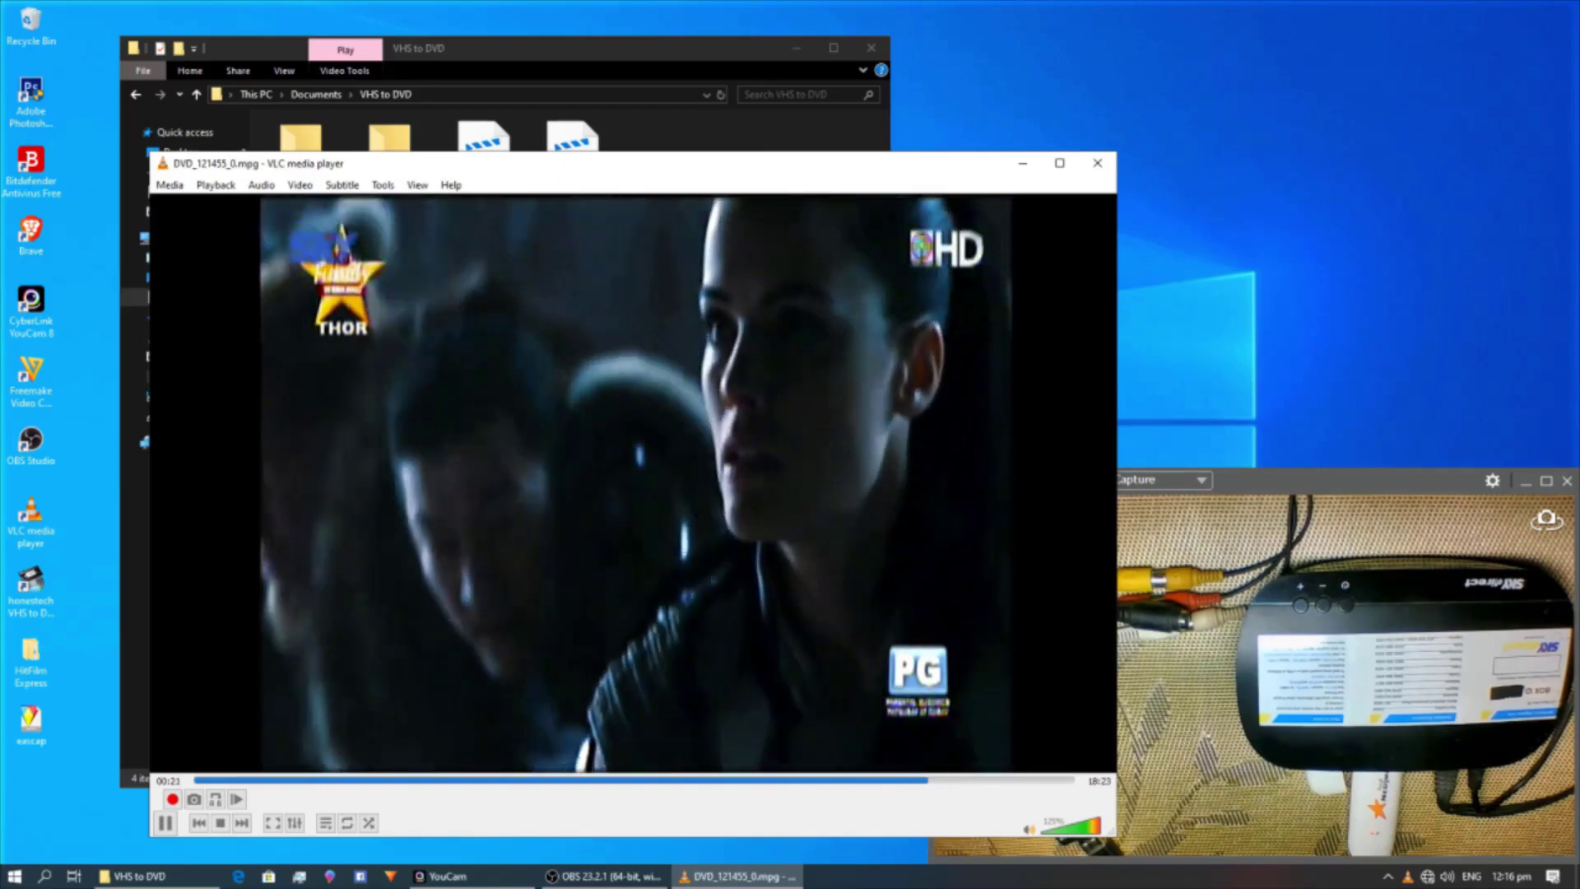
left_click(1097, 163)
left_click(871, 46)
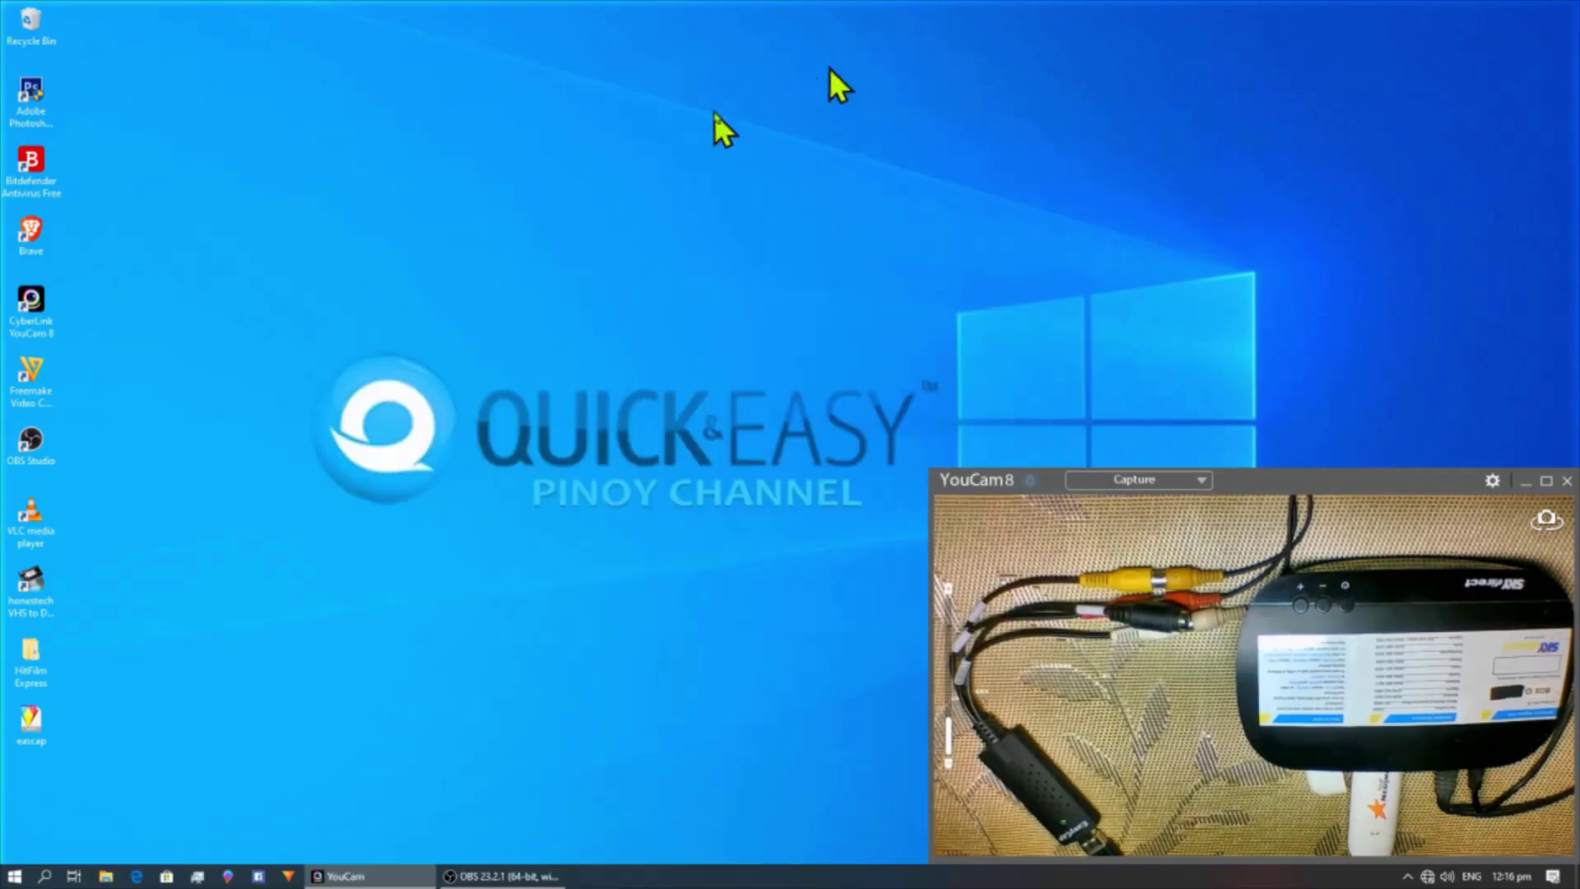
- Open VLC media player and add DVD_121455_0 from the VHS to DVD folder in Documents as the file to convert
double_click(26, 535)
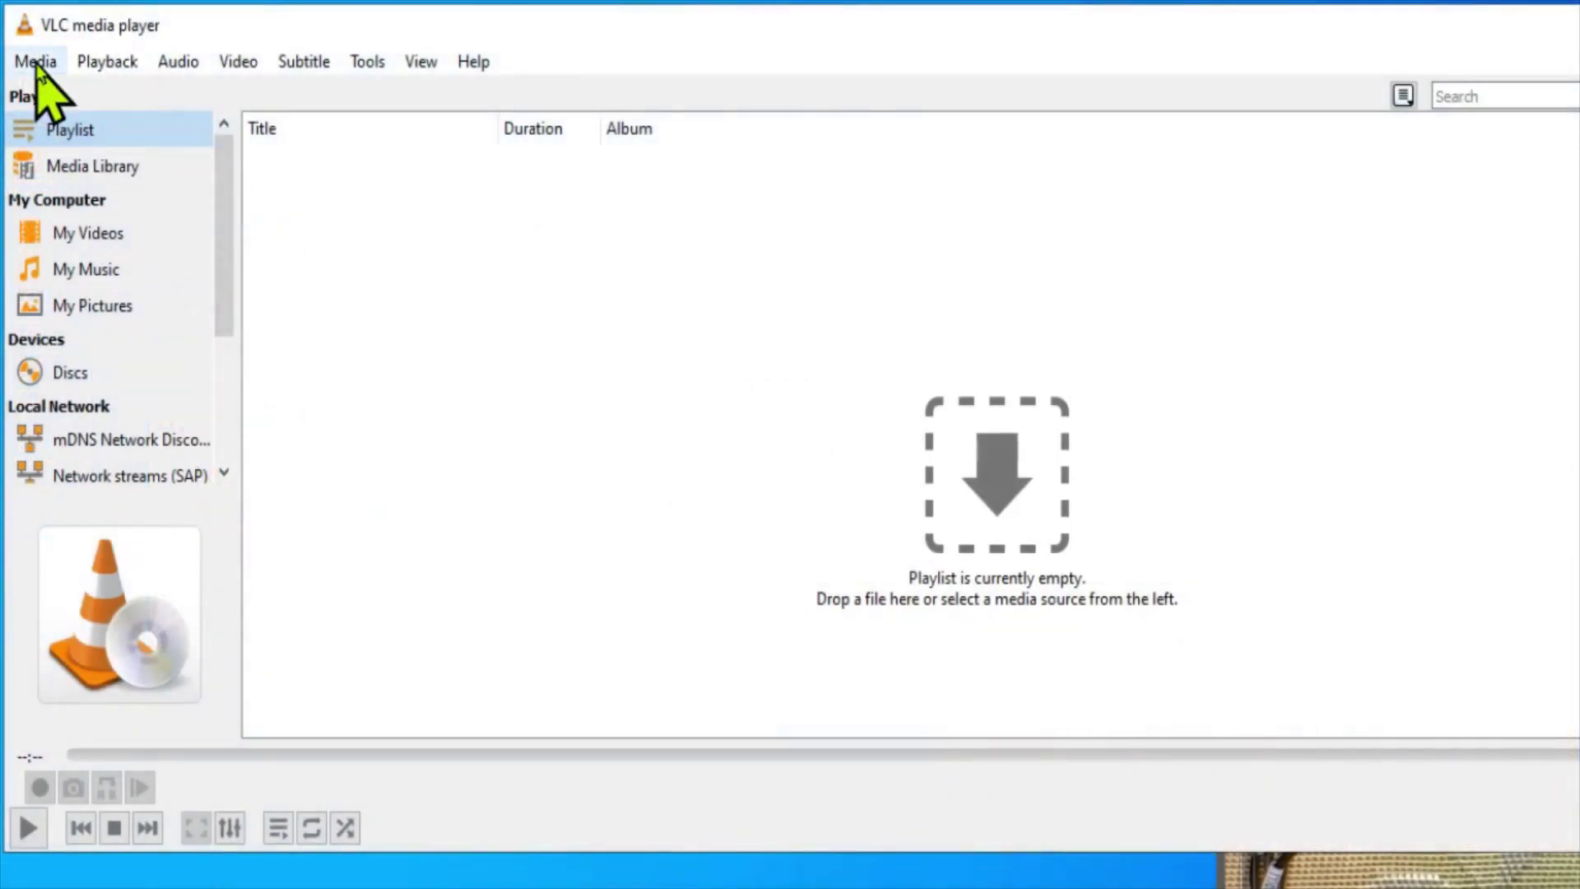
left_click(35, 62)
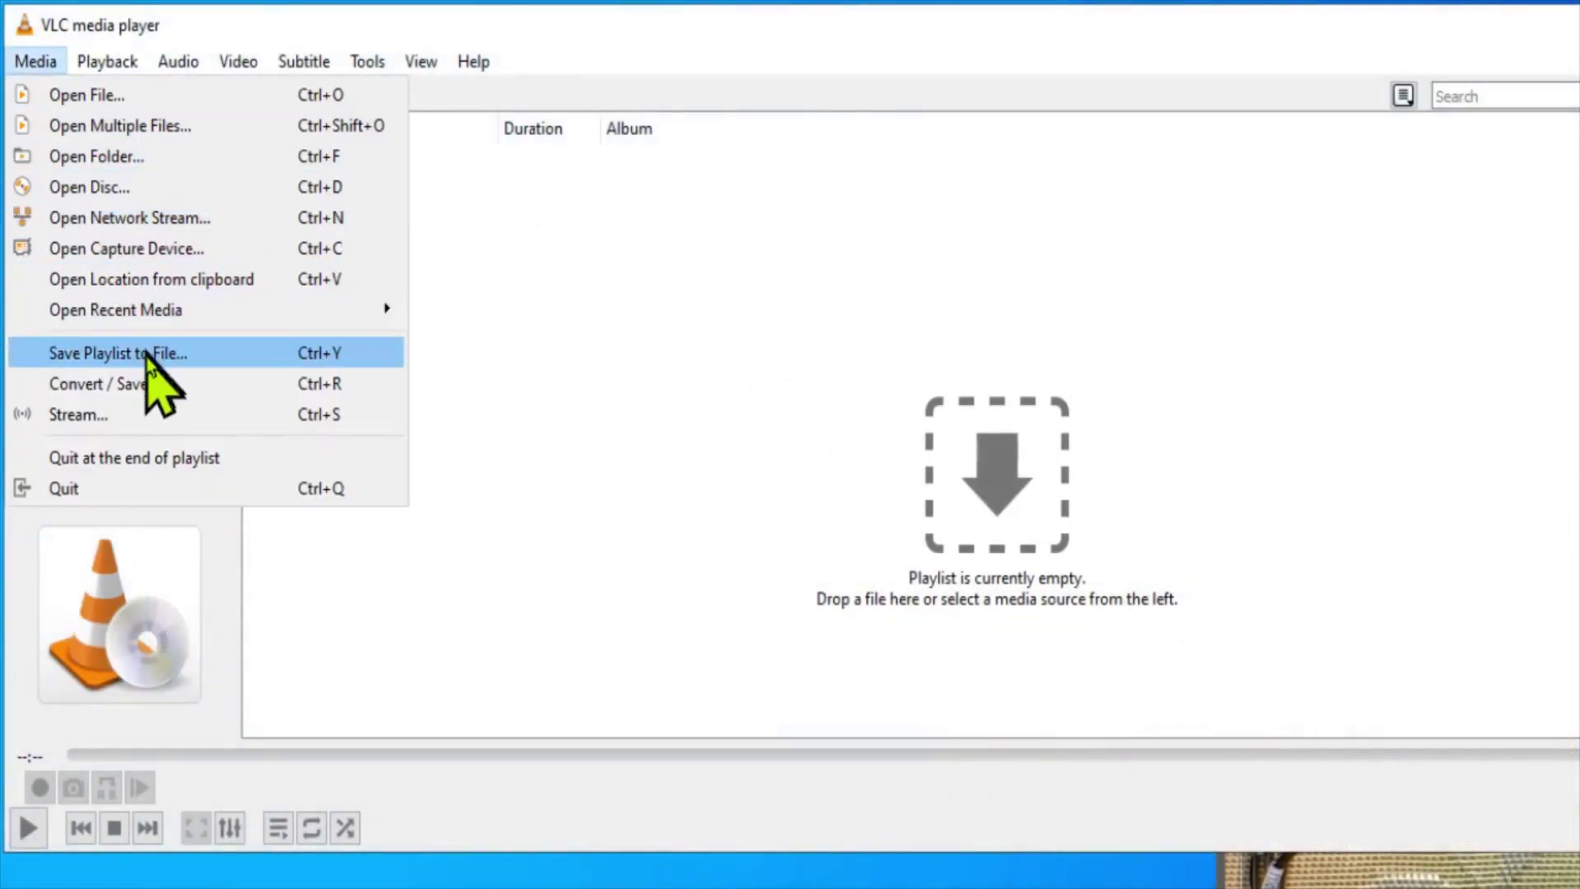
left_click(214, 390)
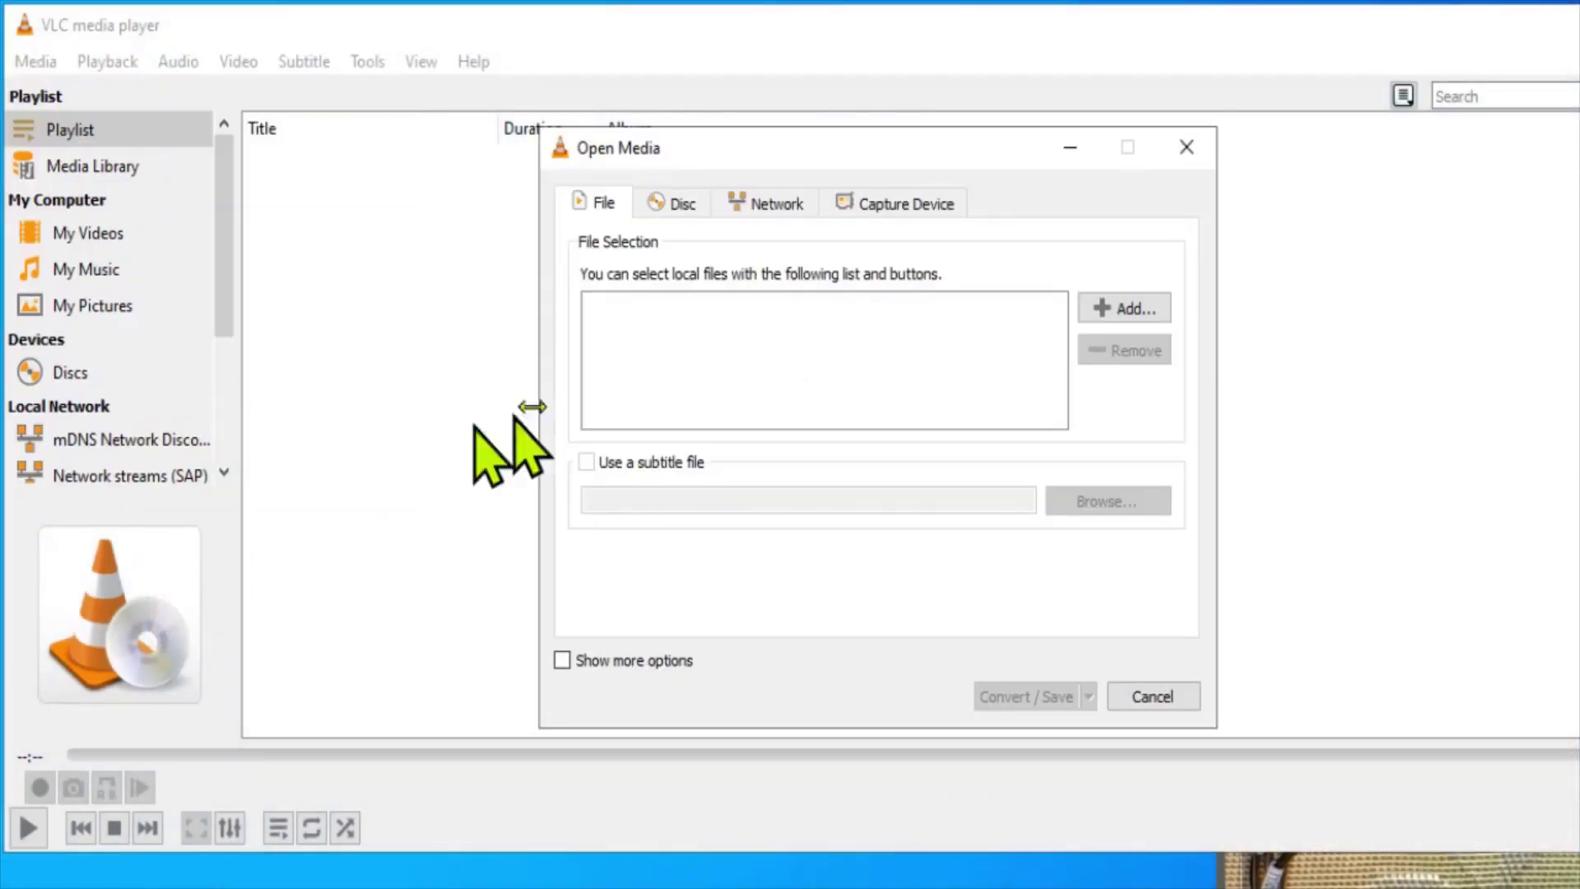
left_click(1108, 318)
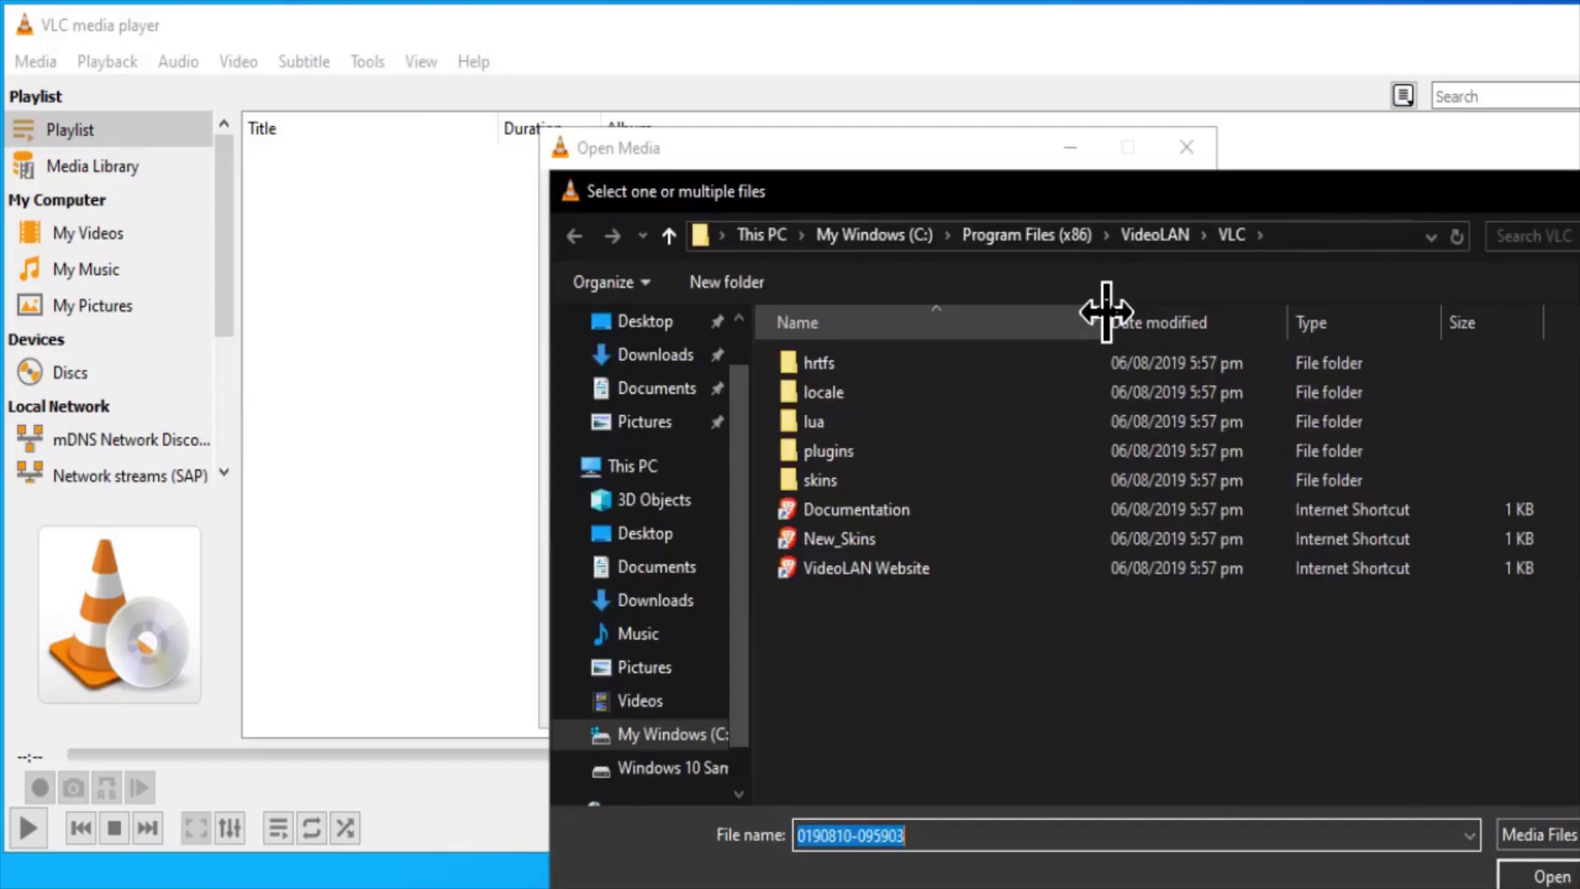
left_click(671, 393)
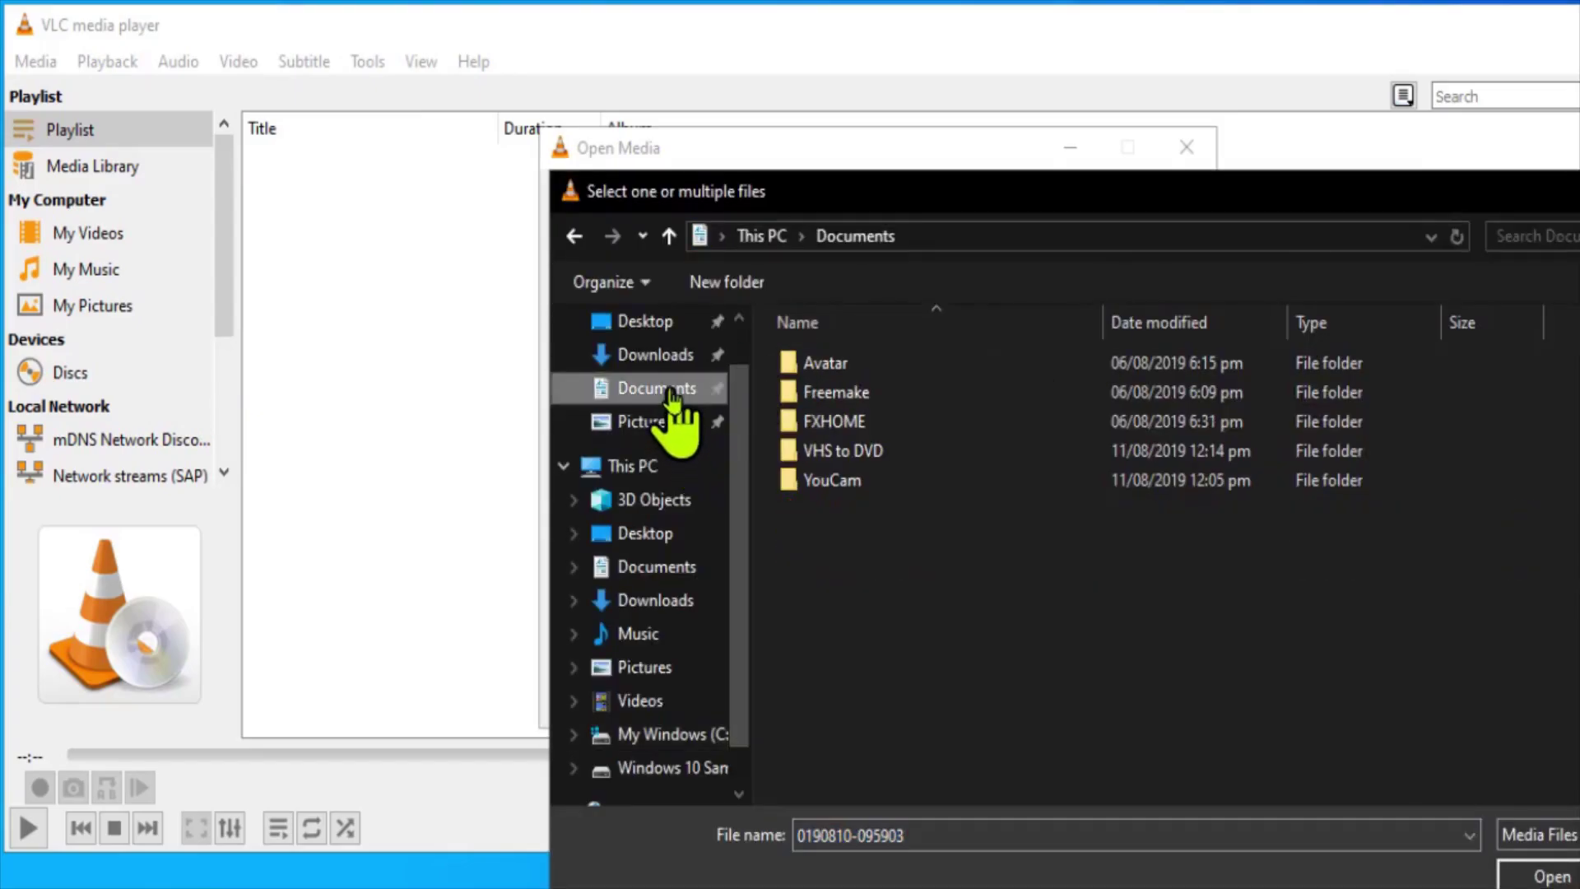
double_click(879, 449)
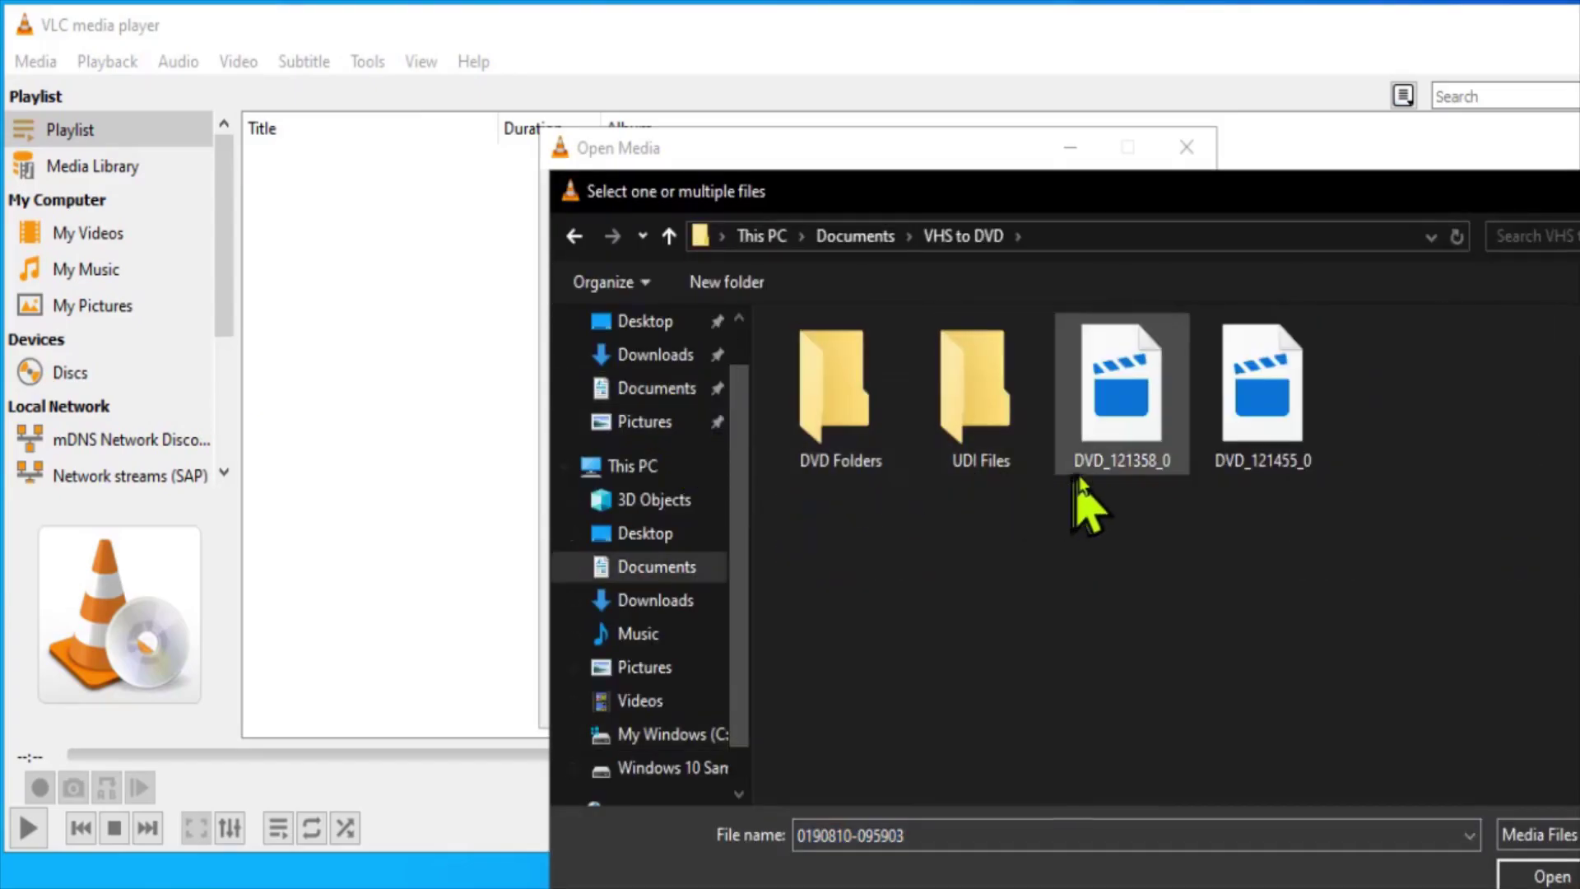
left_click(1267, 444)
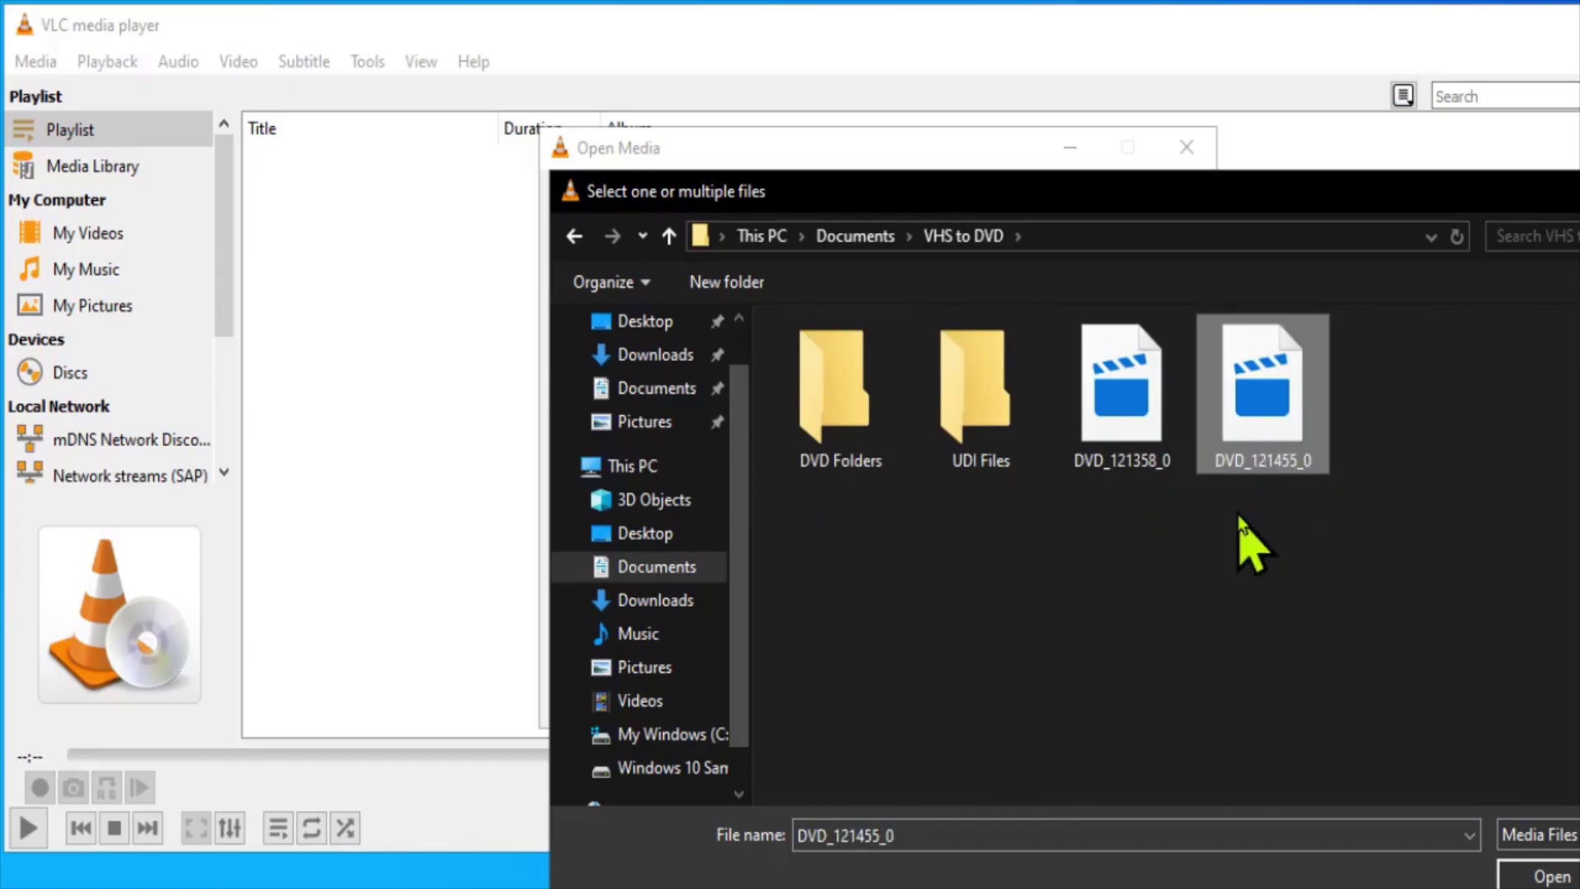
left_click(1536, 876)
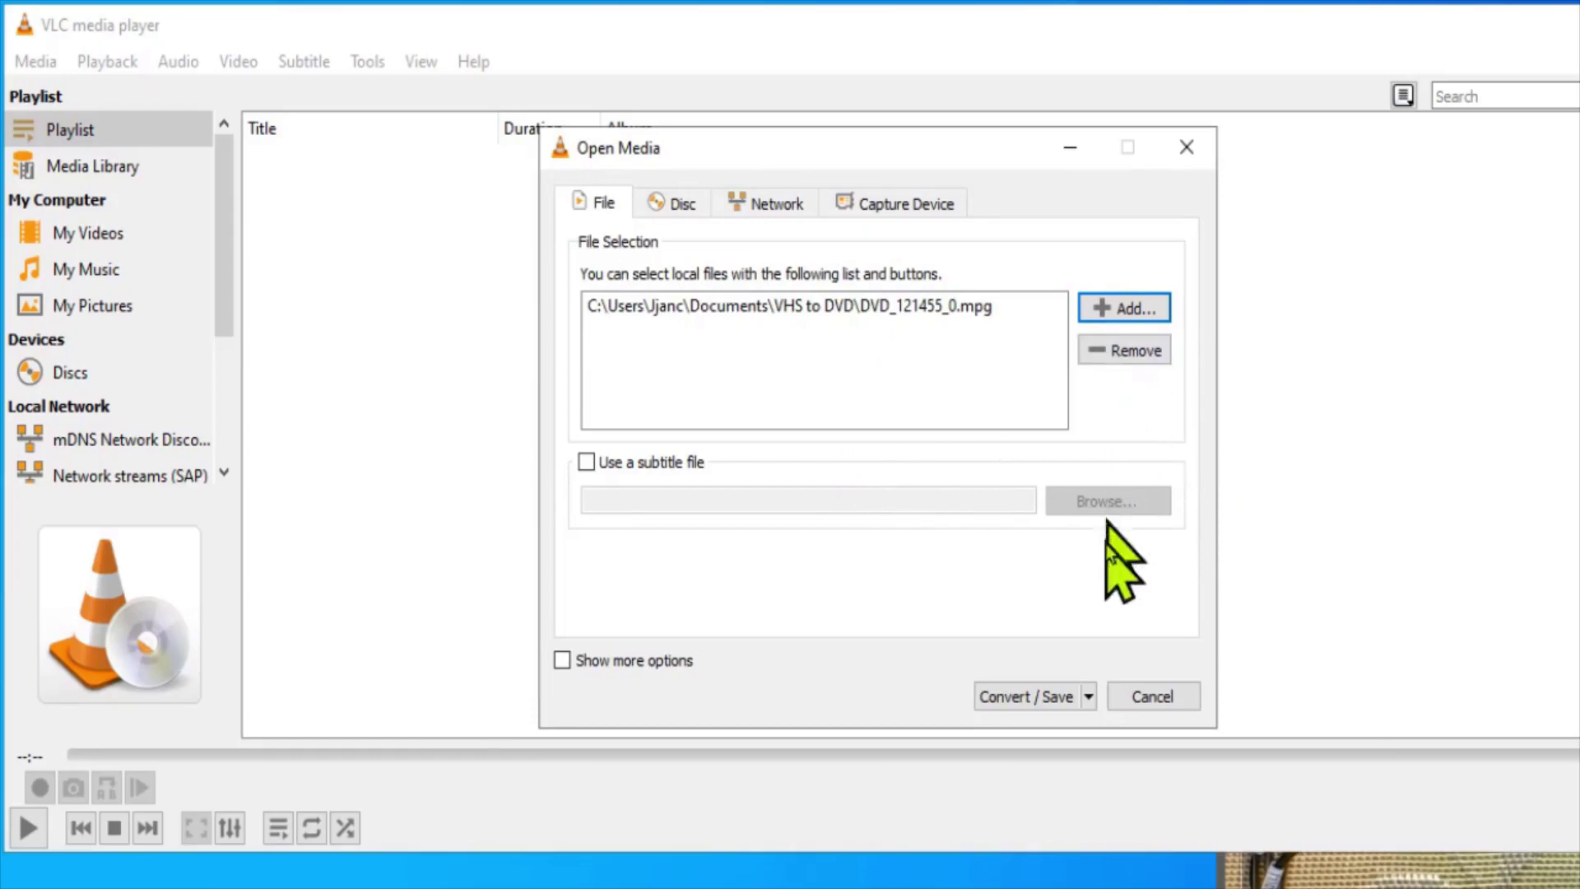
- Open the conversion settings for the added file and choose the Video - H.264 + MP3 (MP4) profile
left_click(1025, 695)
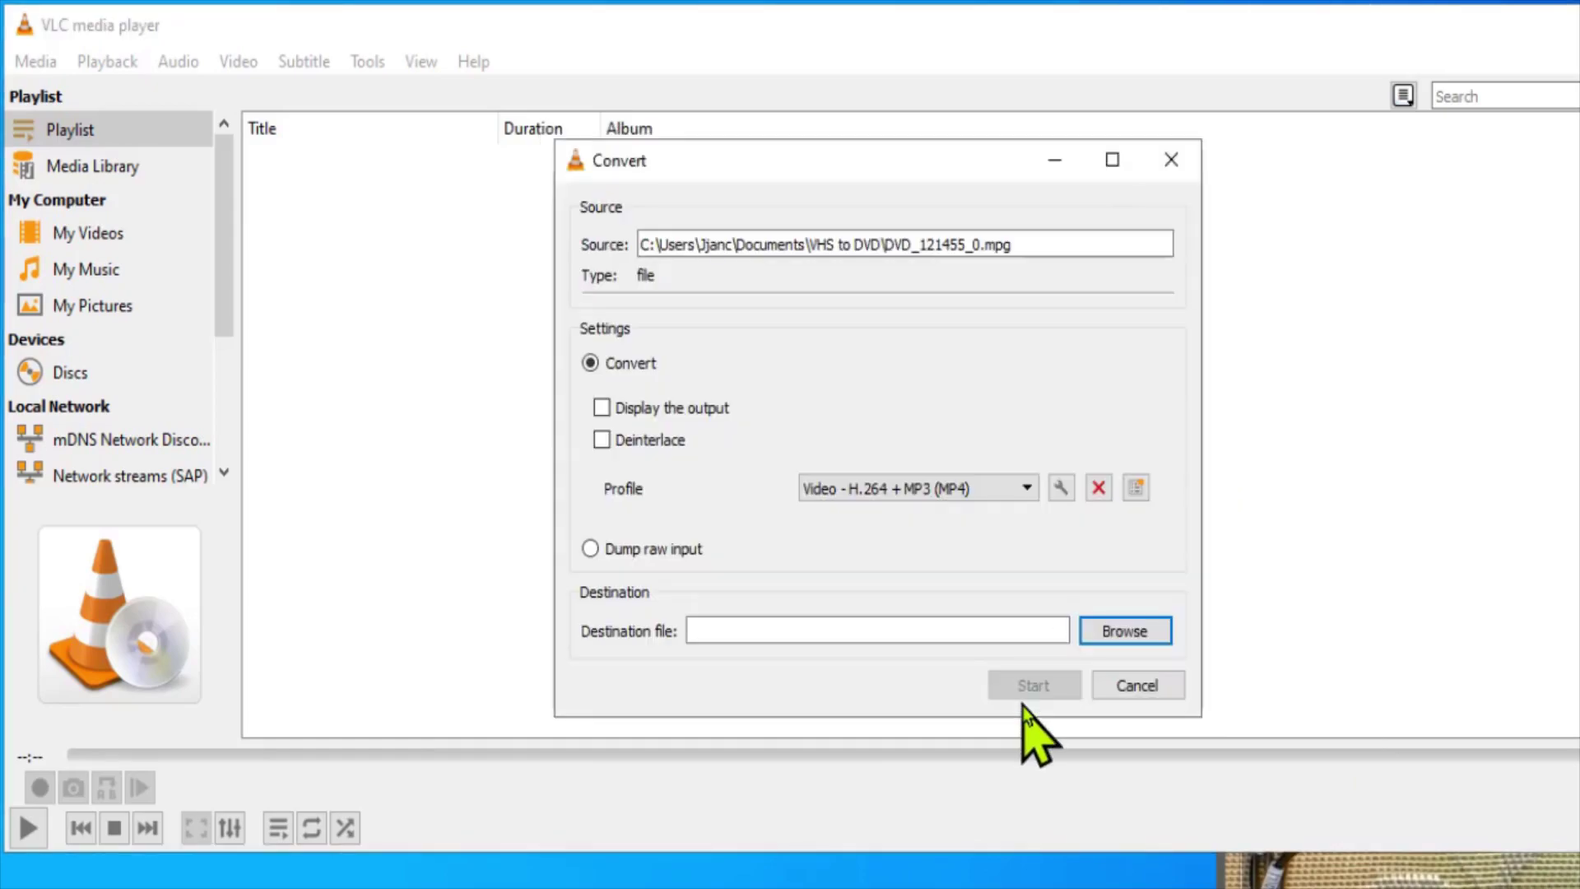
left_click(1033, 490)
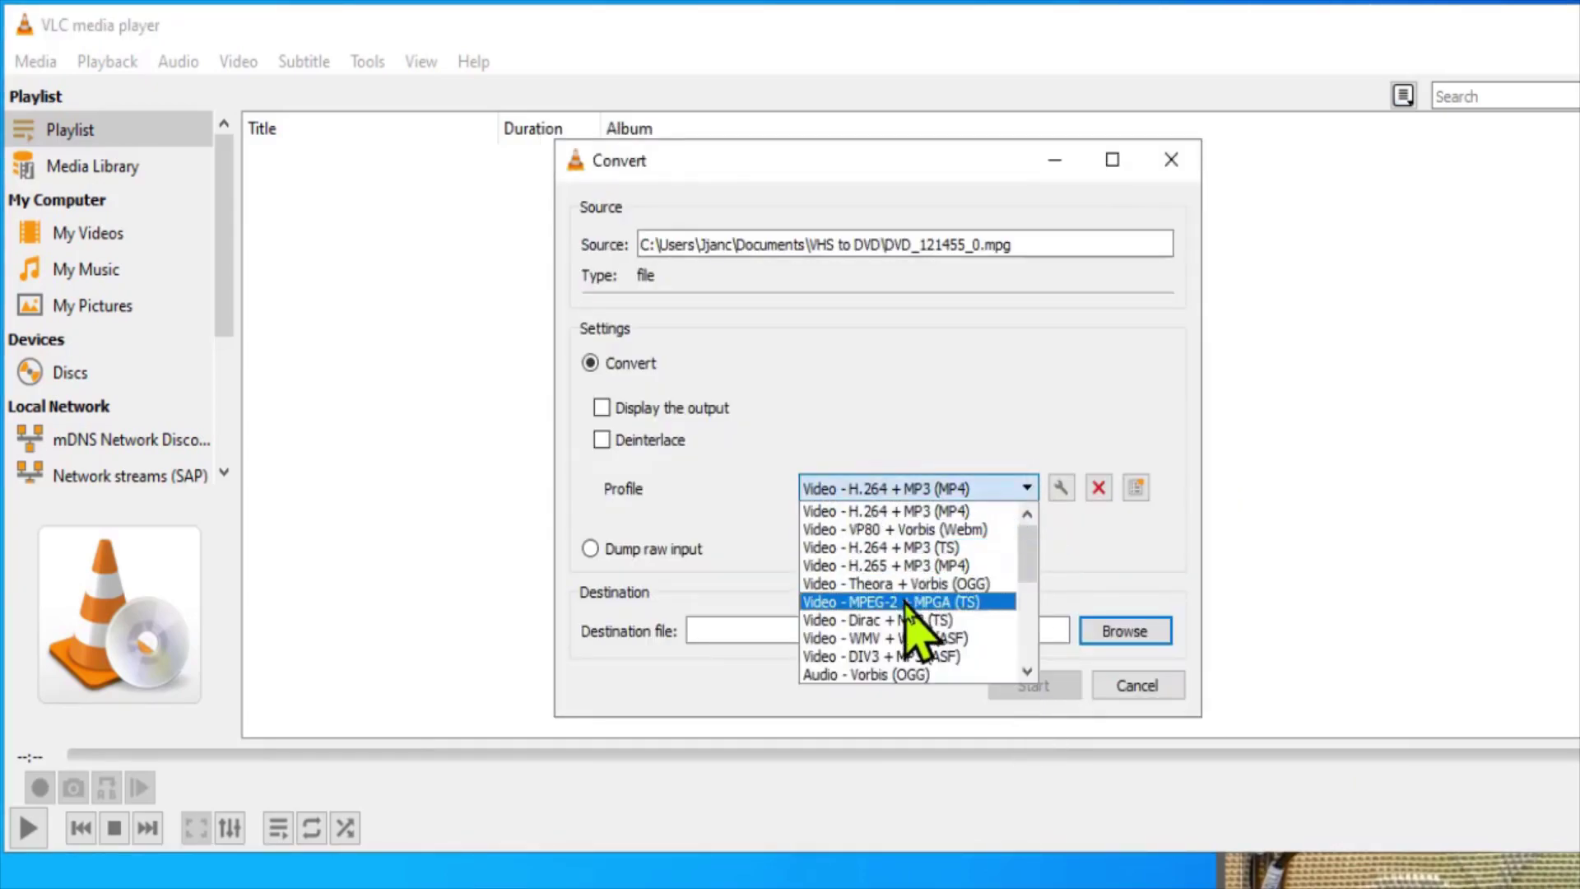
left_click(910, 512)
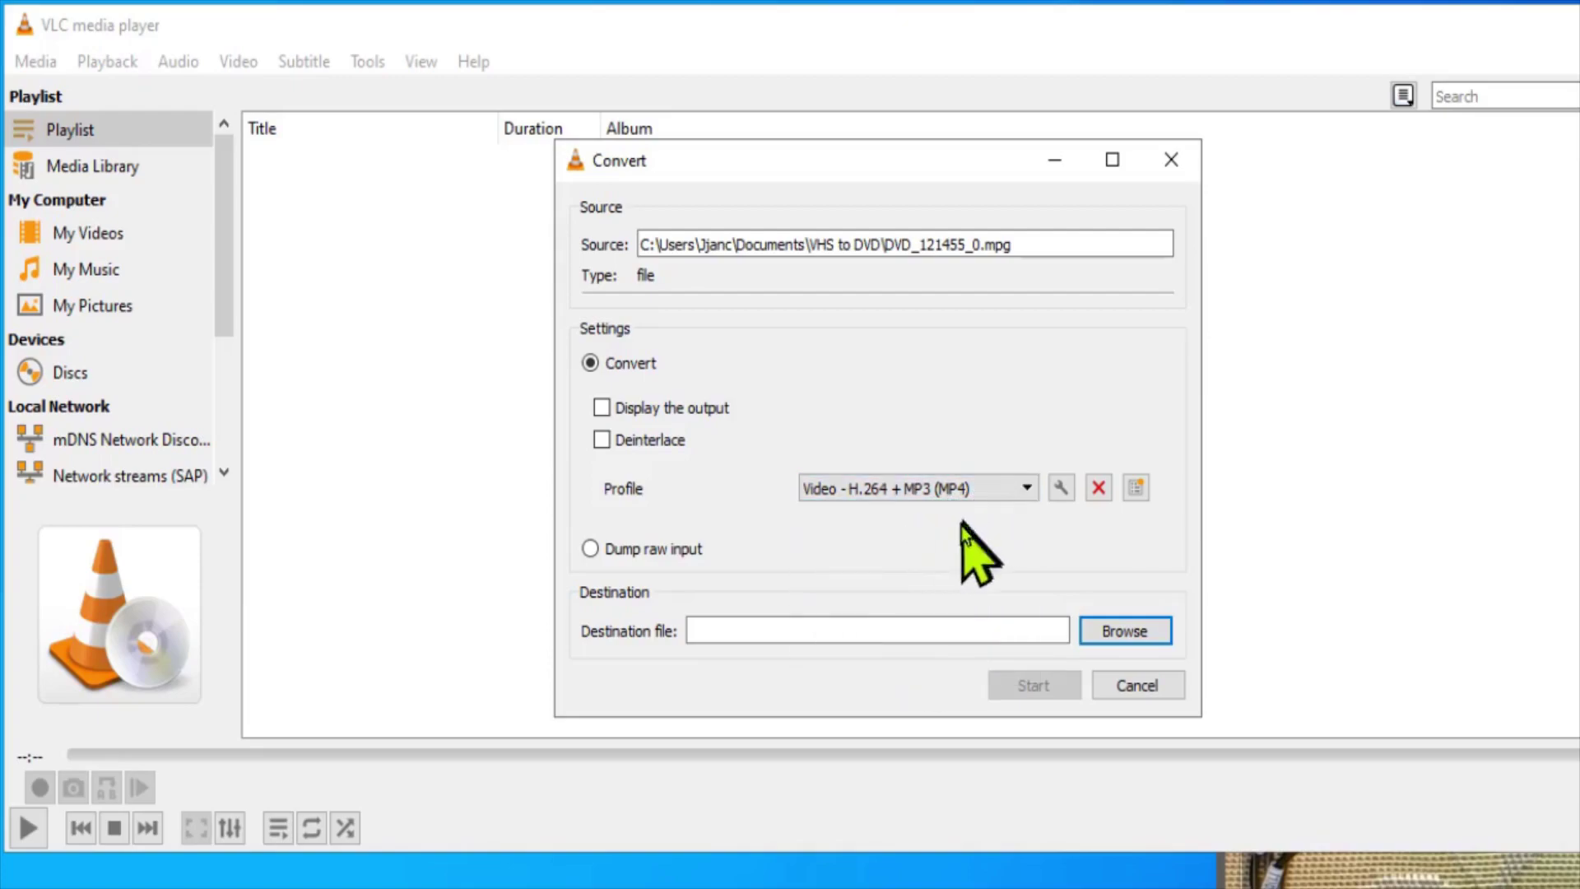
- Set the destination to DVD_121455_0 in DVD Folders, run the conversion, and close VLC when it finishes
left_click(1124, 631)
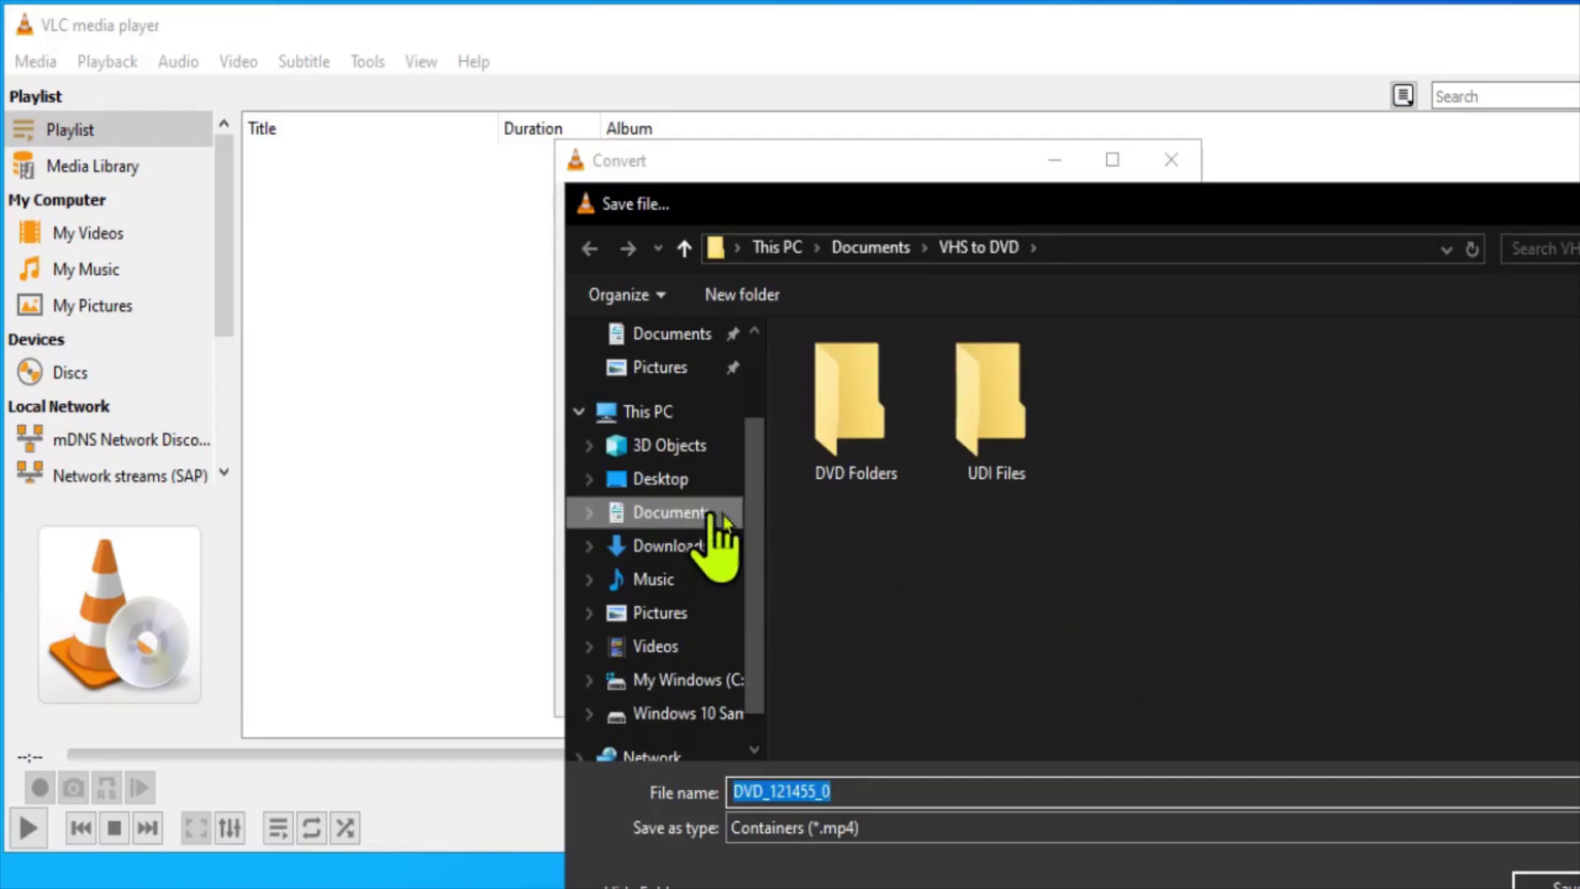
left_click(879, 449)
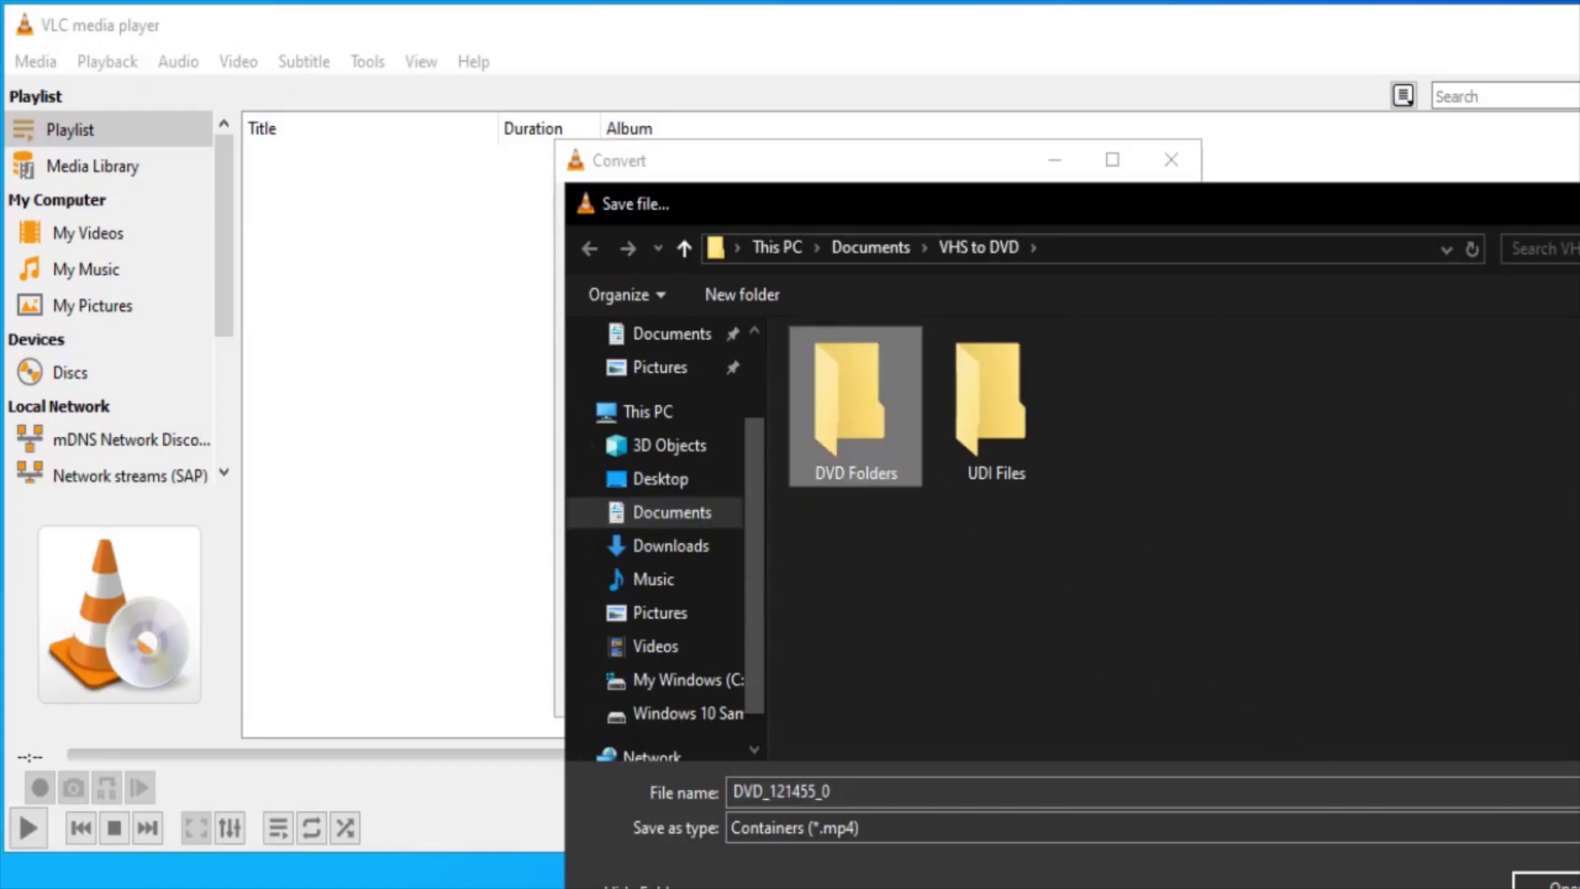
left_click(1527, 883)
left_click(1527, 883)
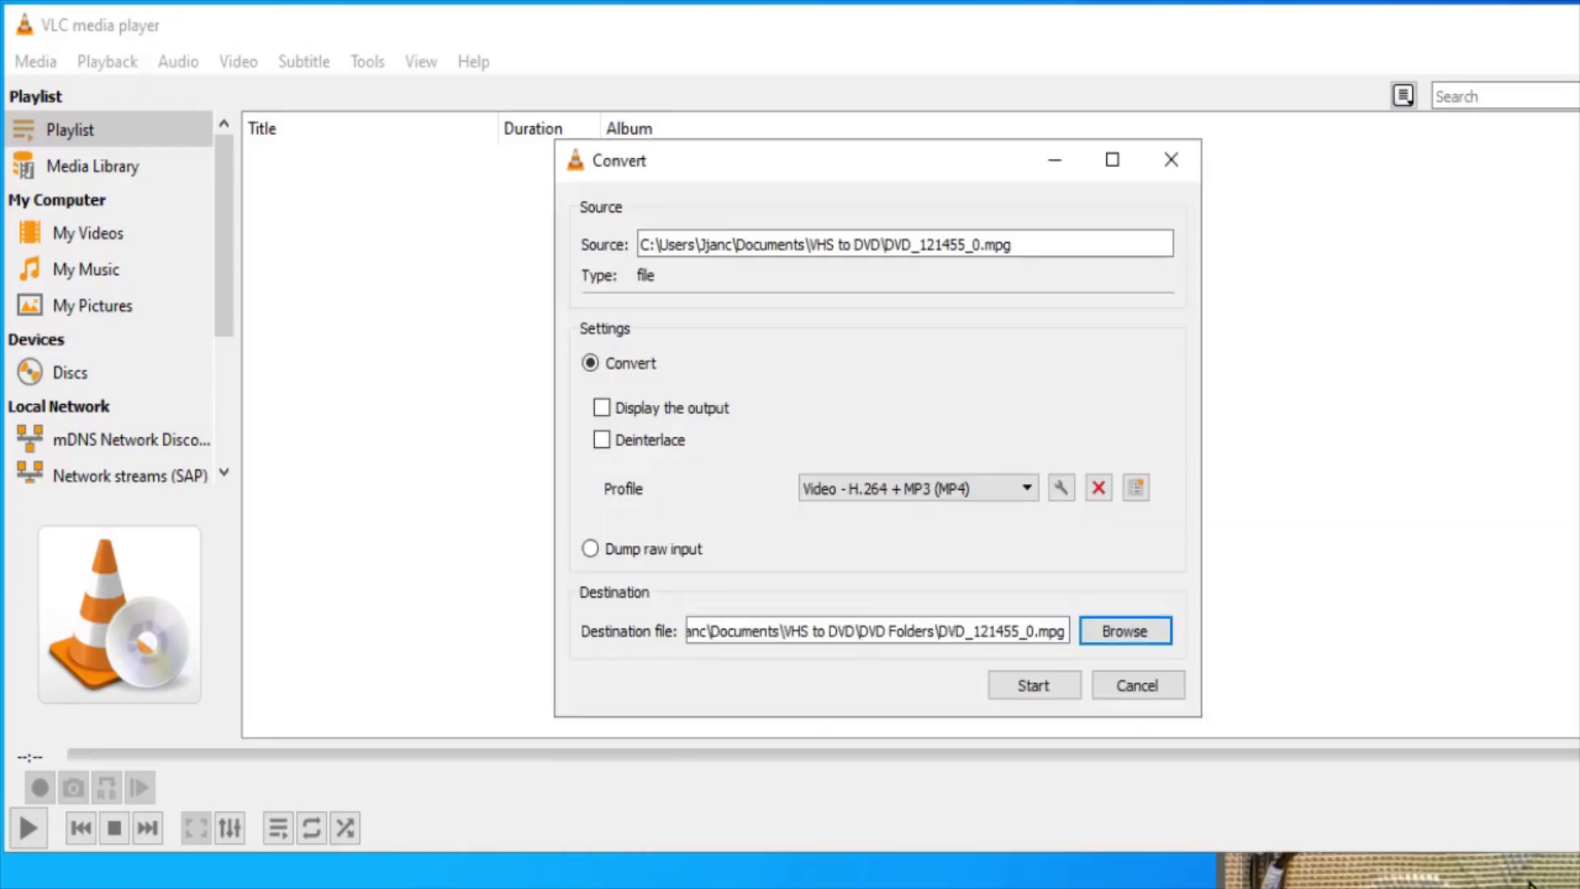
left_click(1035, 685)
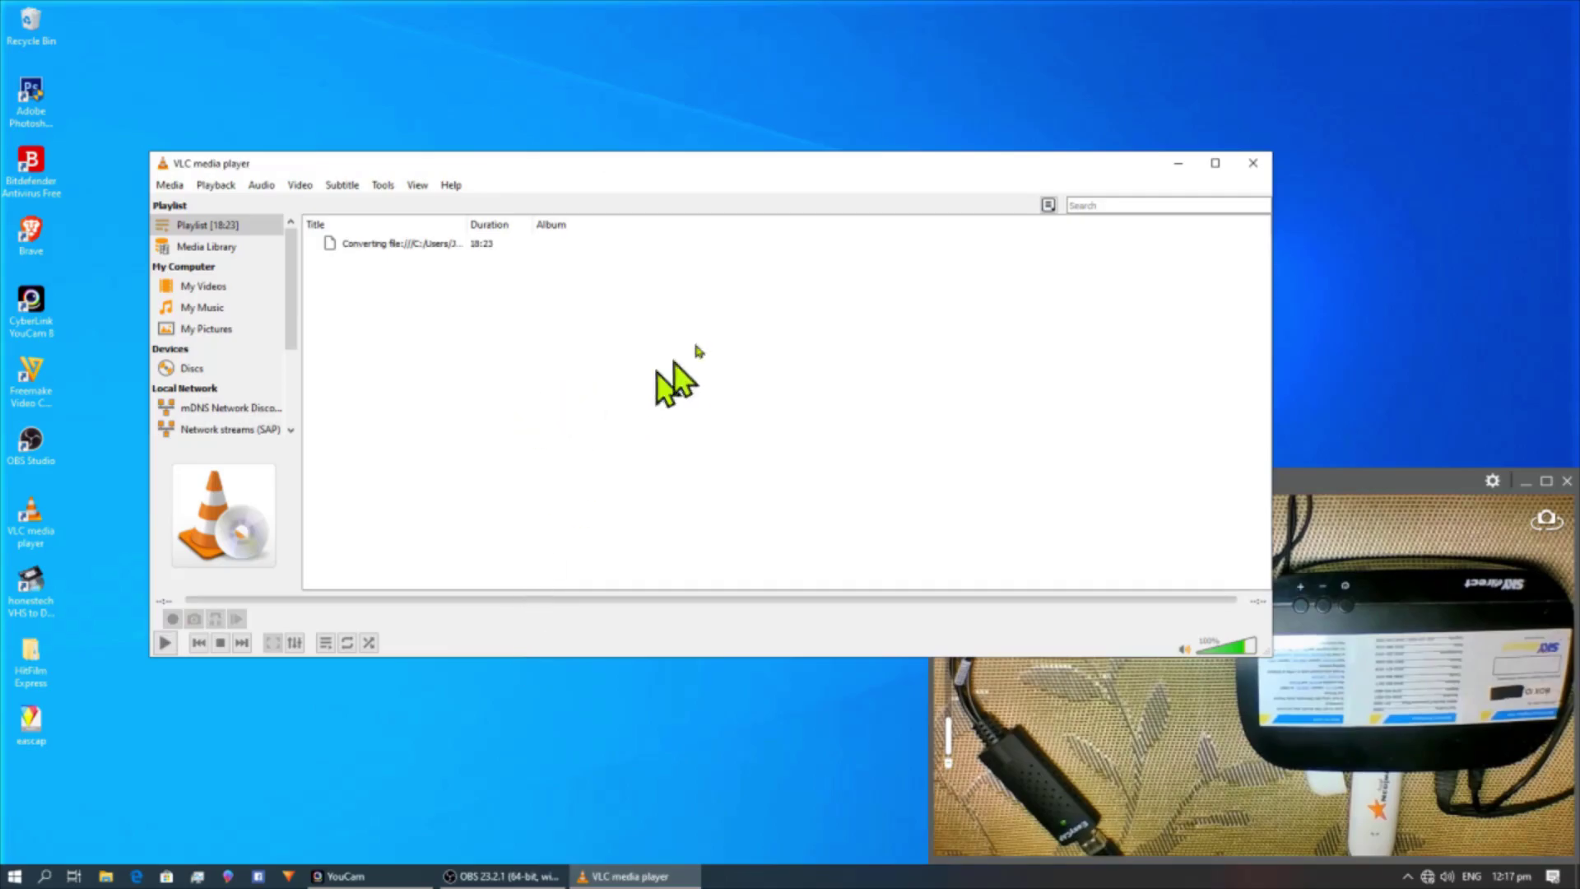
left_click(1261, 172)
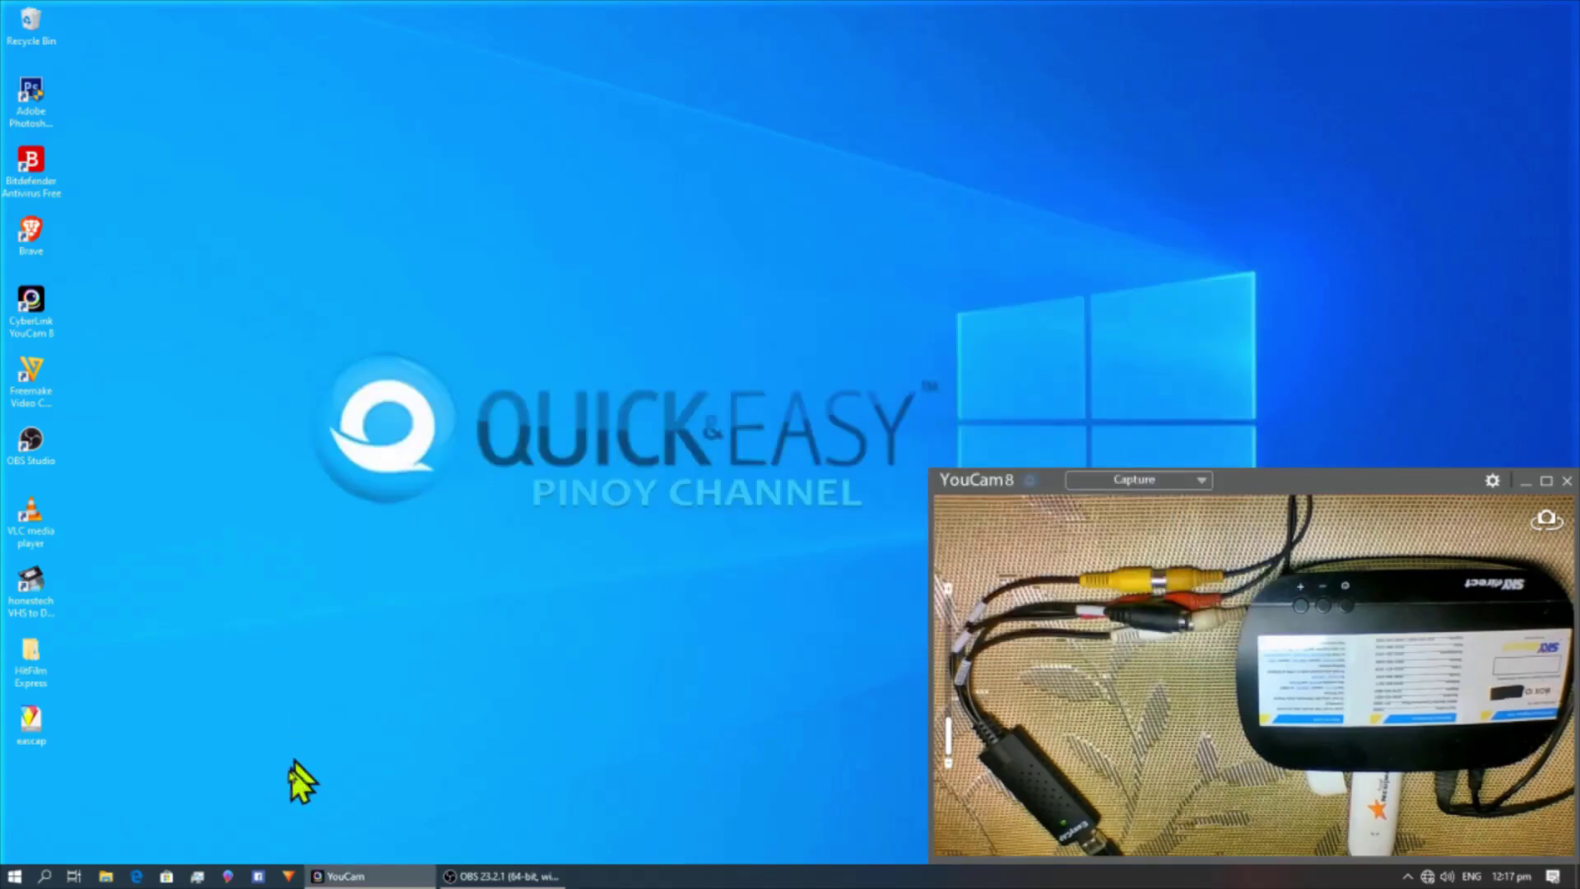
- Open DVD Folders inside Documents > VHS to DVD in a wider File Explorer window and play the converted DVD_121455_0
left_click(106, 877)
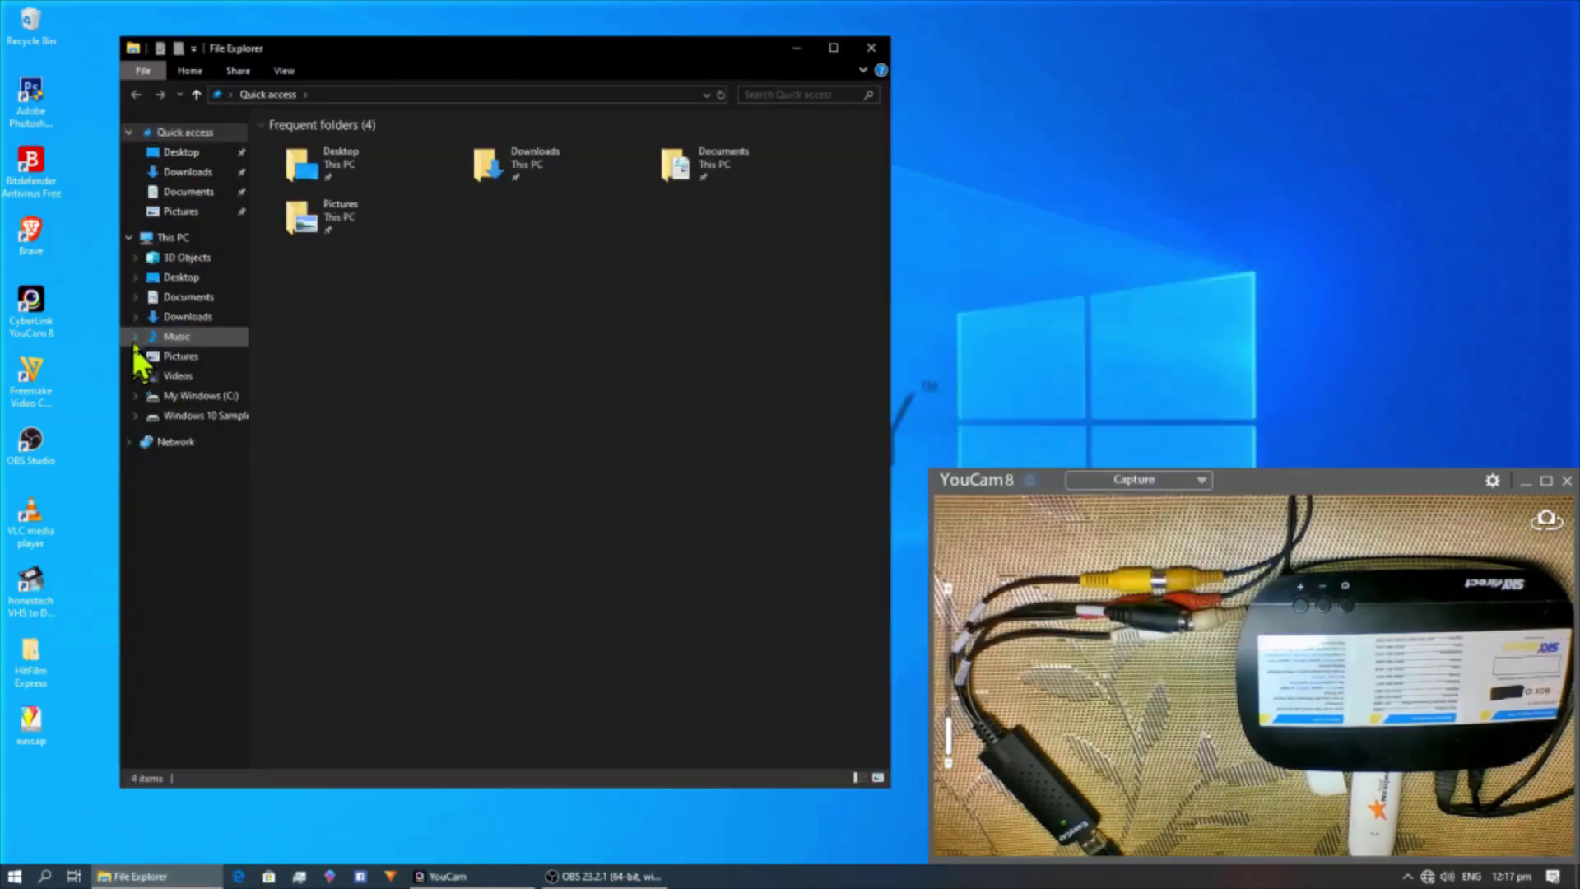
left_click(183, 298)
double_click(339, 205)
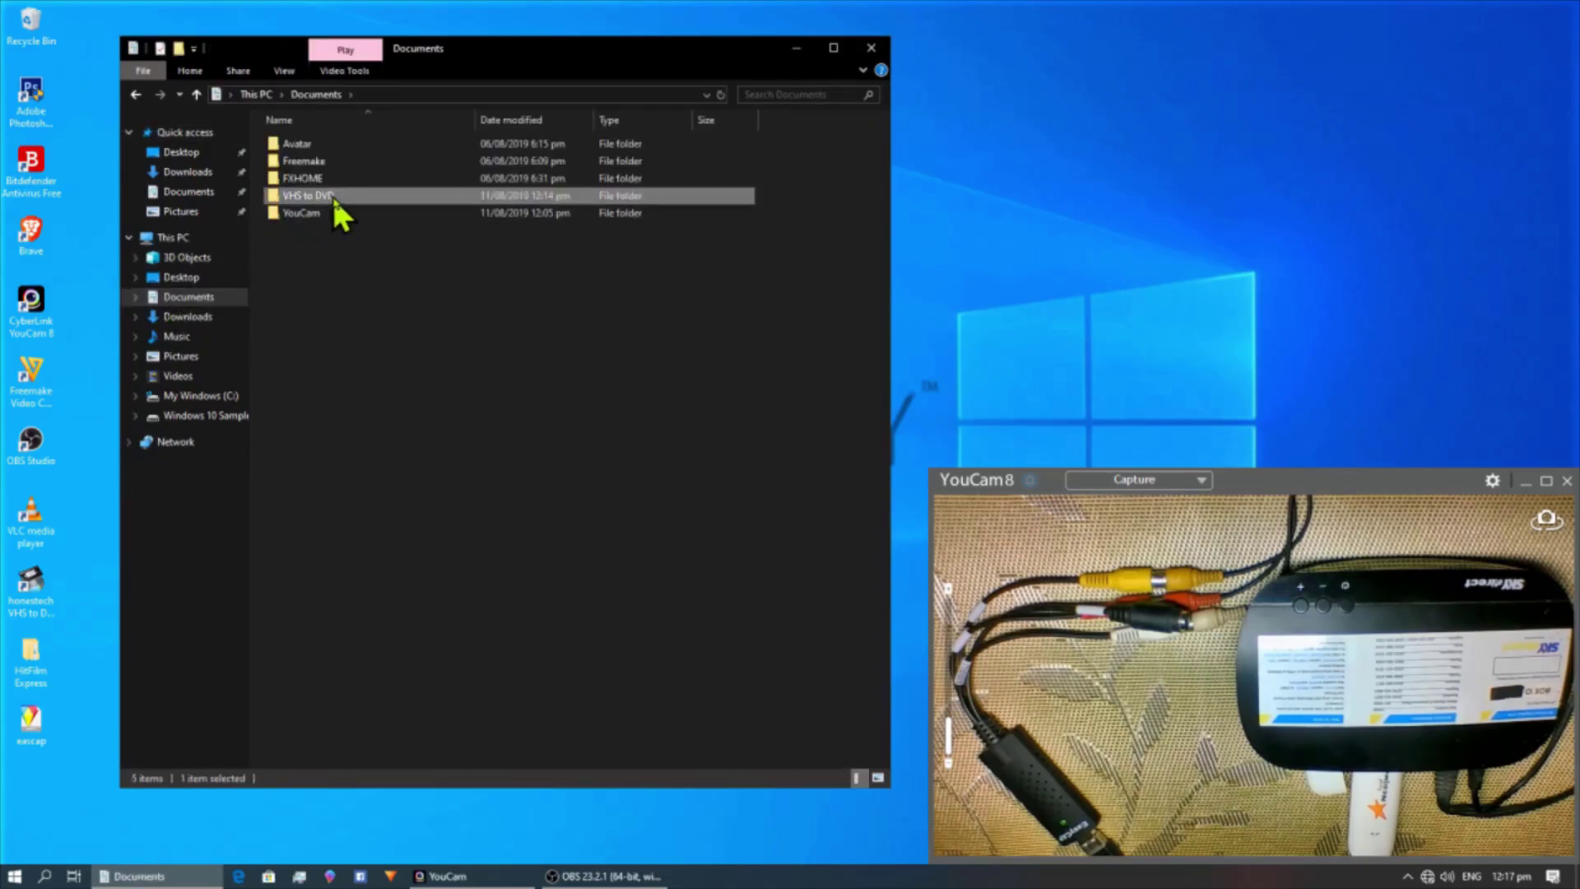
left_click_drag(893, 365, 1291, 397)
double_click(322, 201)
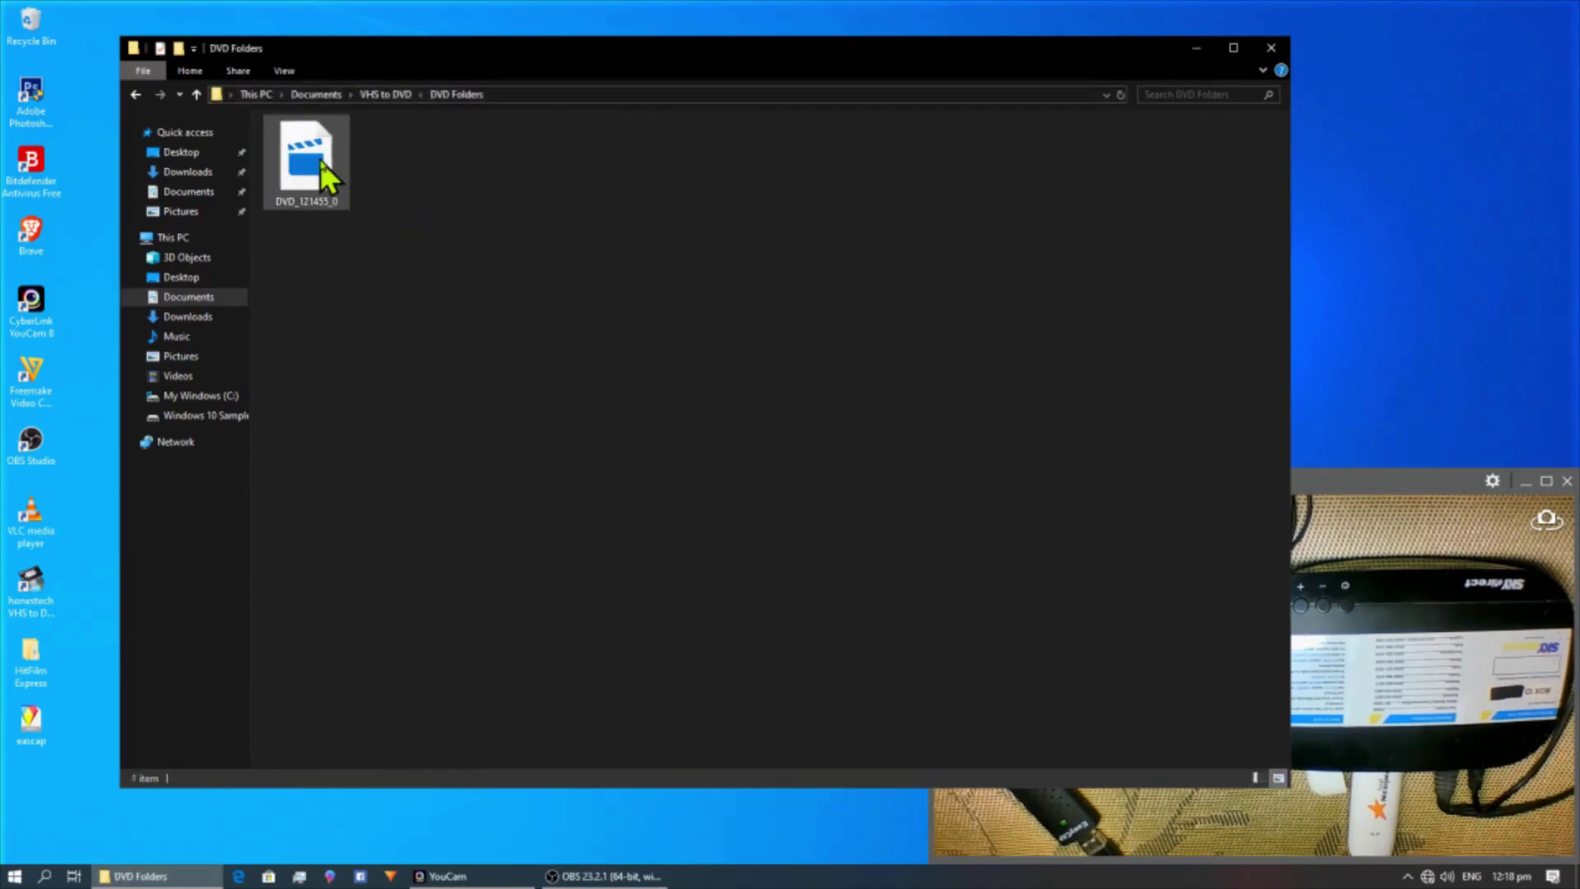
double_click(319, 160)
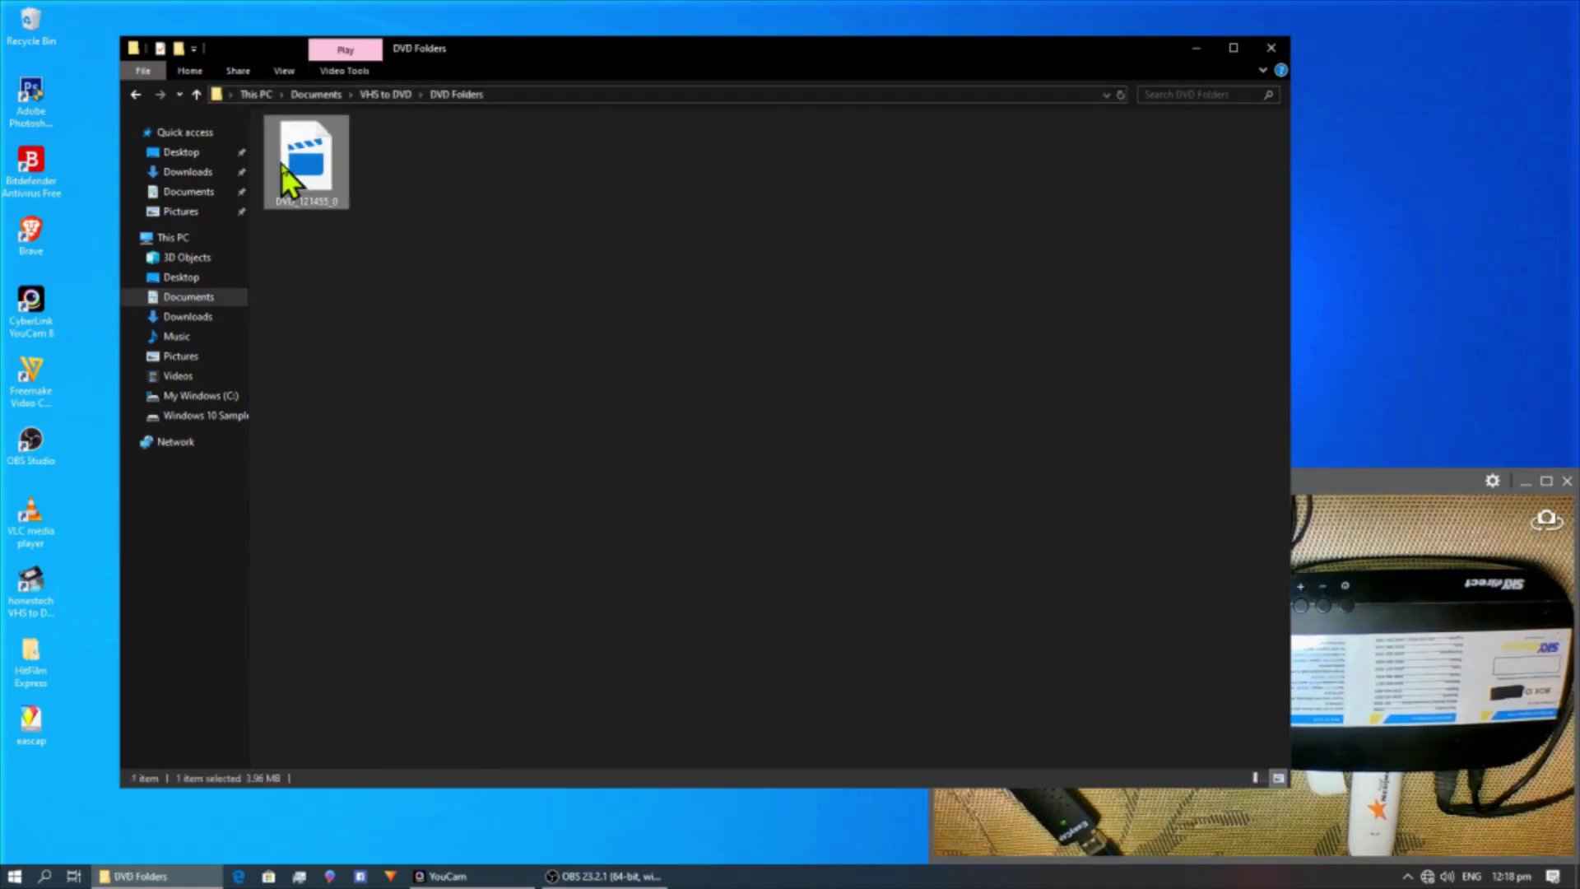